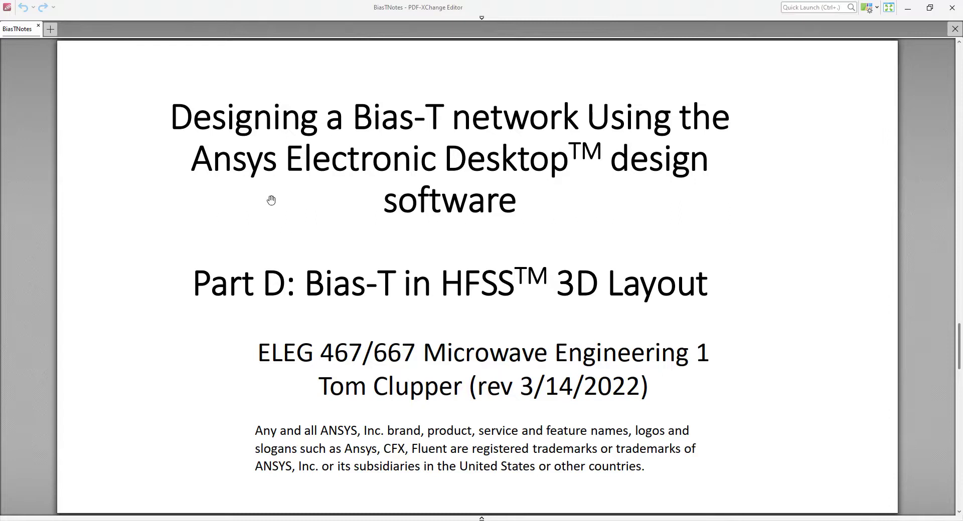
- Open the C_Microstrip_BiasT_prelayout design from the Project Manager and switch it to its layout view
left_click(909, 10)
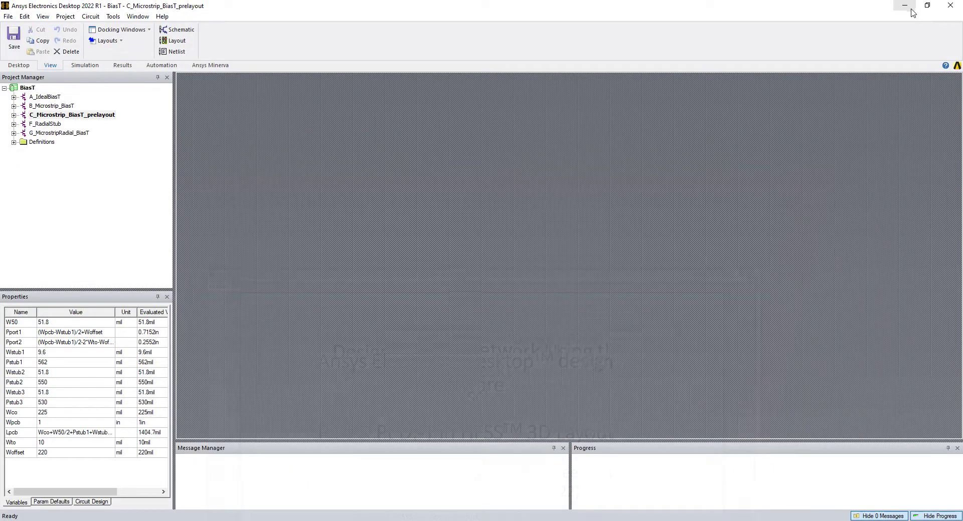
double_click(57, 116)
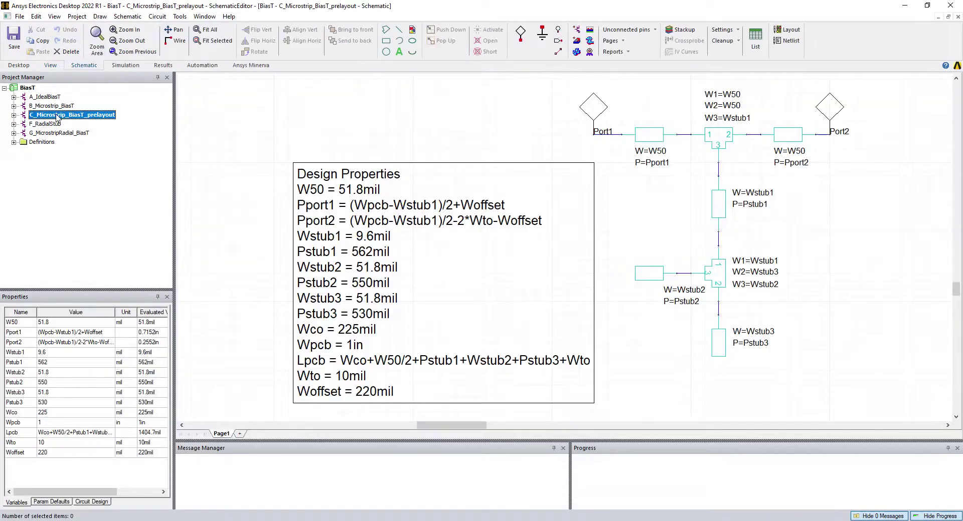
left_click(785, 34)
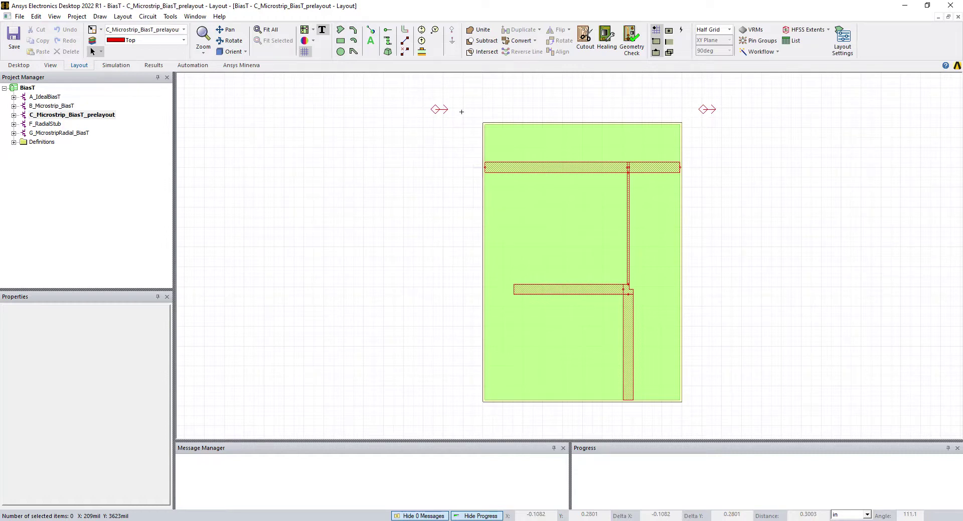
- Select the entire Bias-T board and copy it into a new HFSS 3D Layout design
left_click_drag(461, 111, 690, 418)
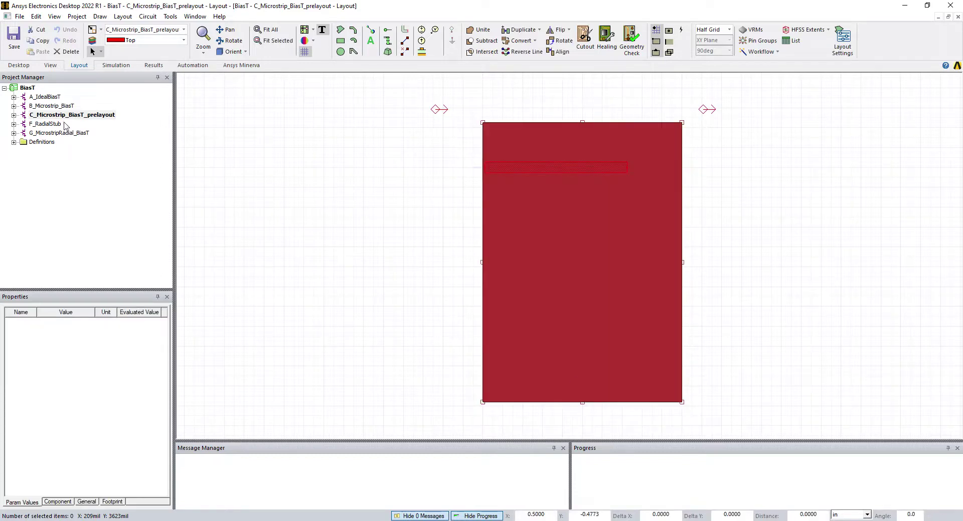
left_click(40, 16)
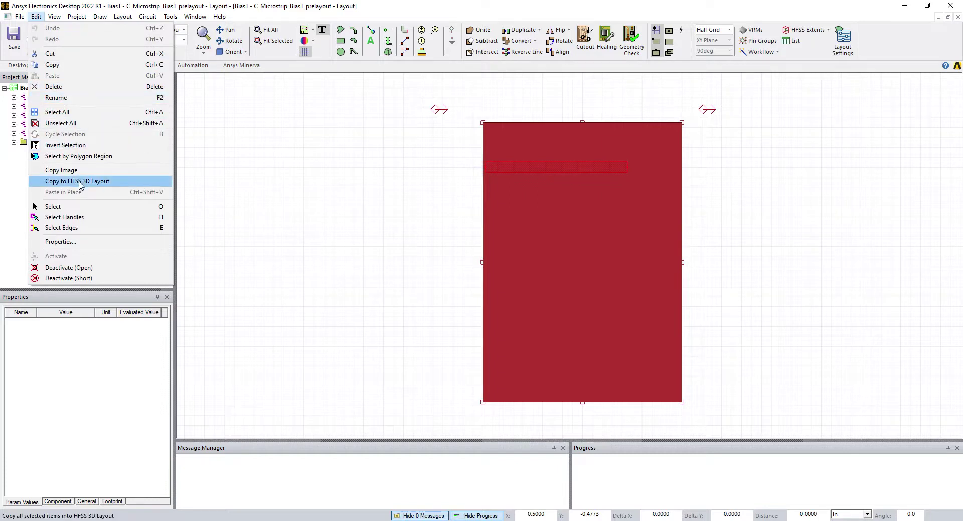
left_click(111, 182)
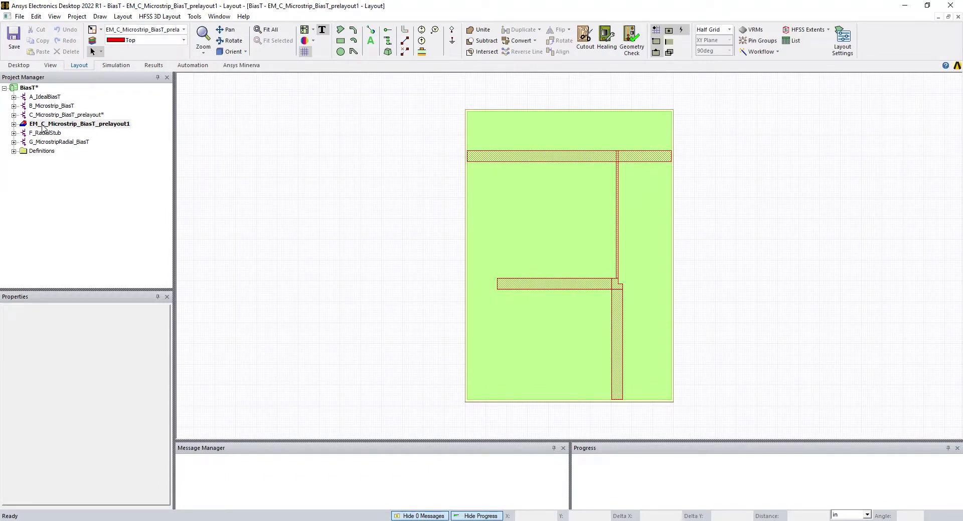
- Rename EM_C_Microstrip_BiasT_prelayout1 to 'D_BiasT_HFSS3Dlayout'
left_click(43, 124)
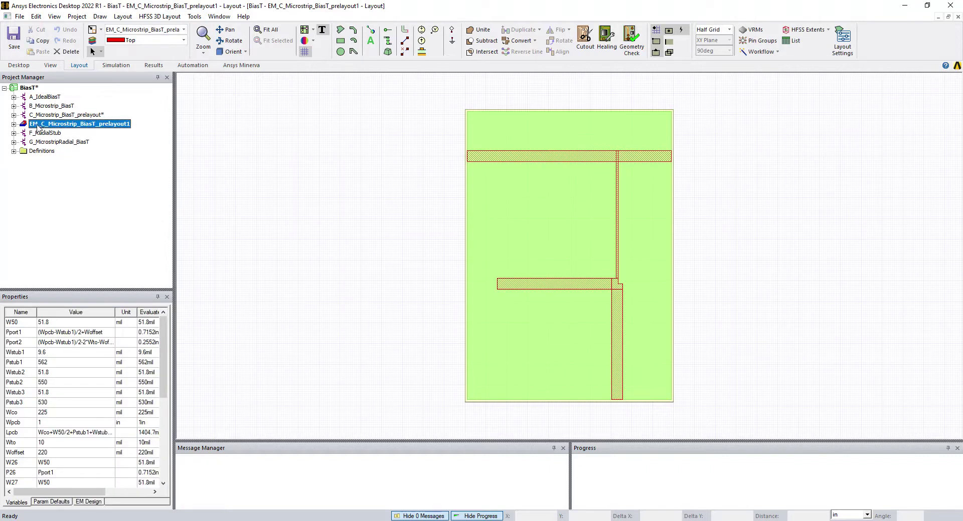
left_click(30, 125)
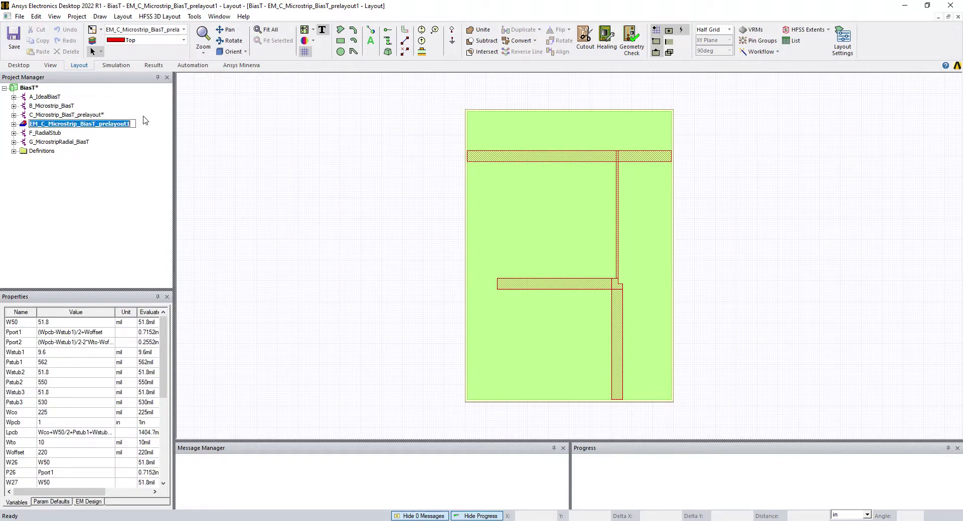
type("D")
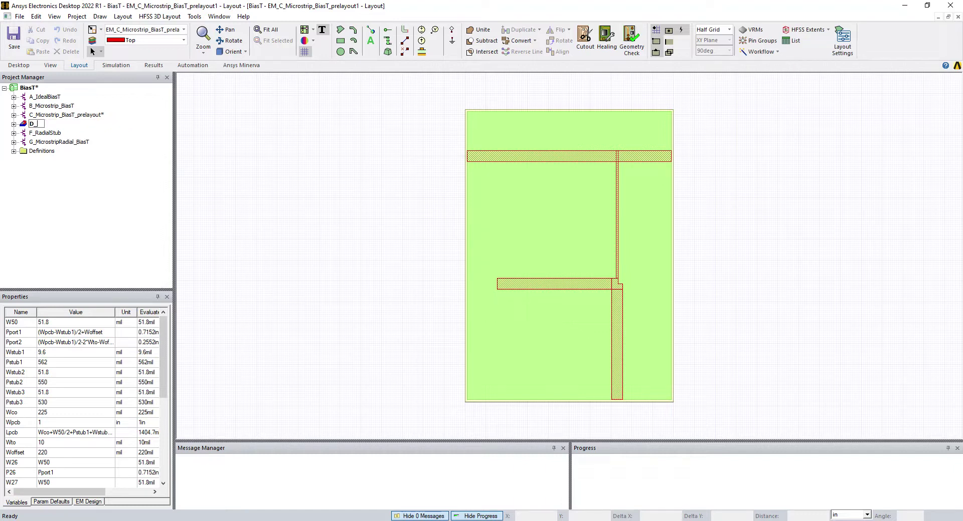
type("_BiasT_HFSS3Dlayout")
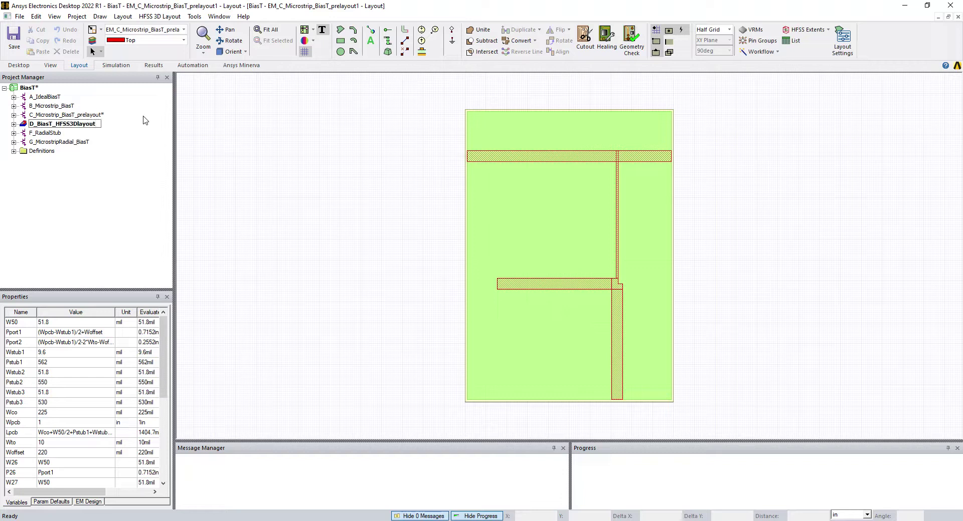
key("Return")
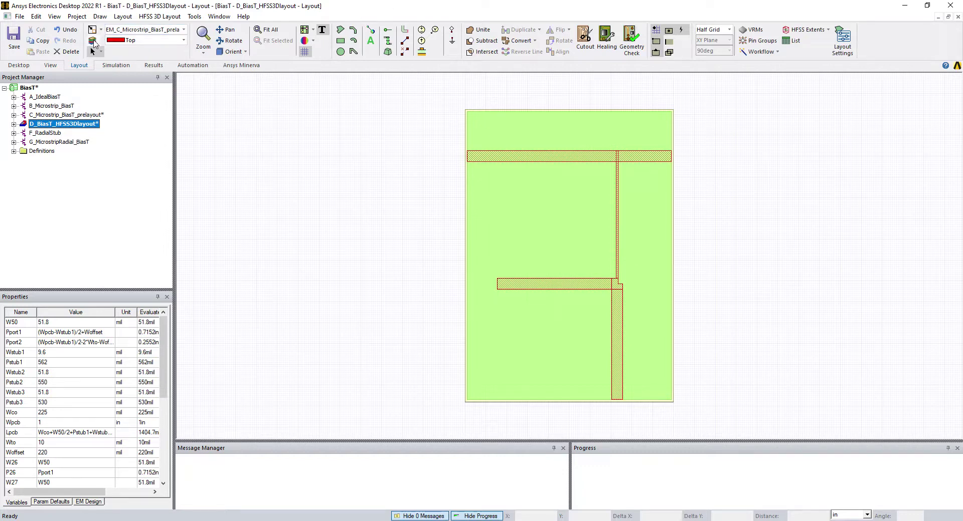
left_click(92, 44)
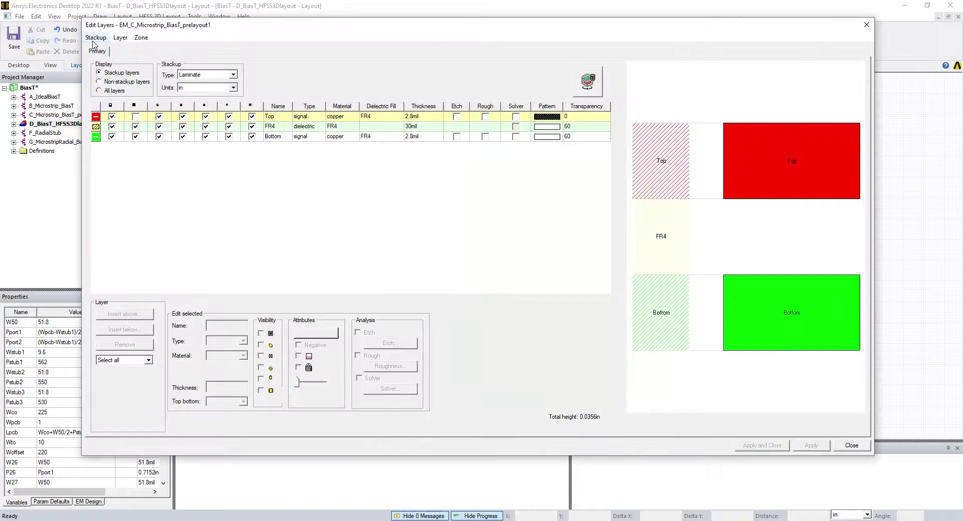
left_click(120, 82)
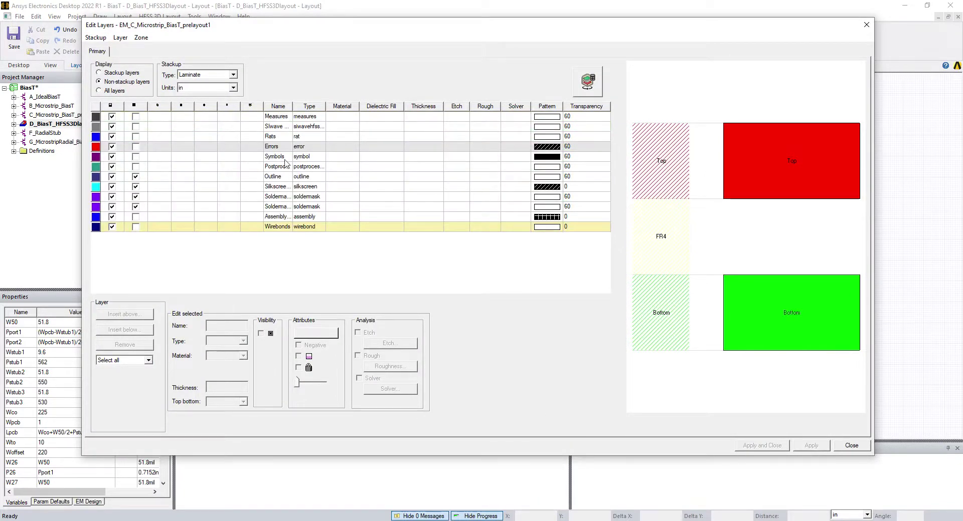
left_click_drag(293, 107, 324, 108)
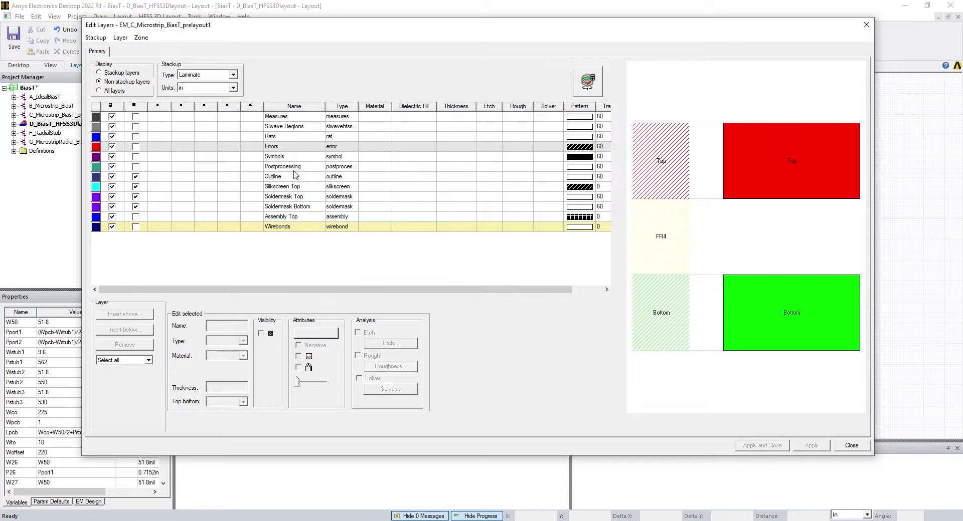
left_click(99, 73)
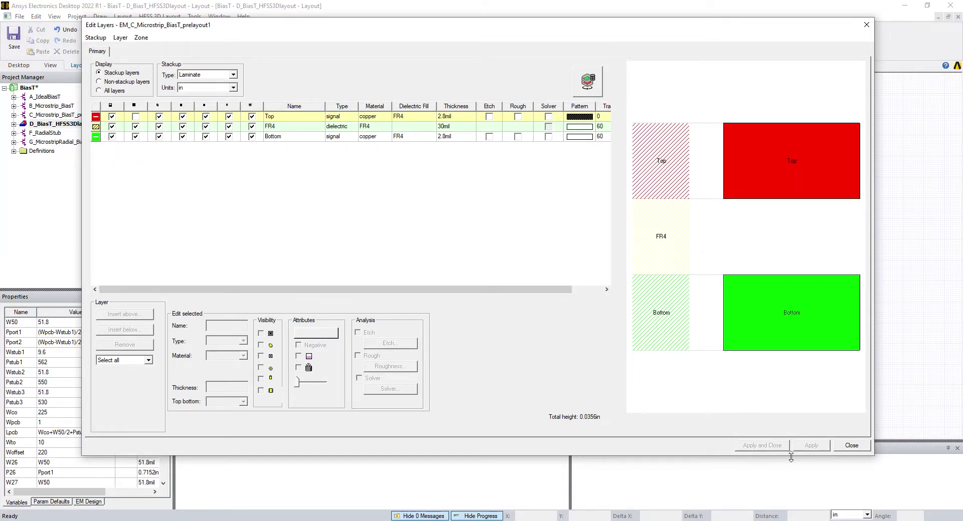
left_click(852, 446)
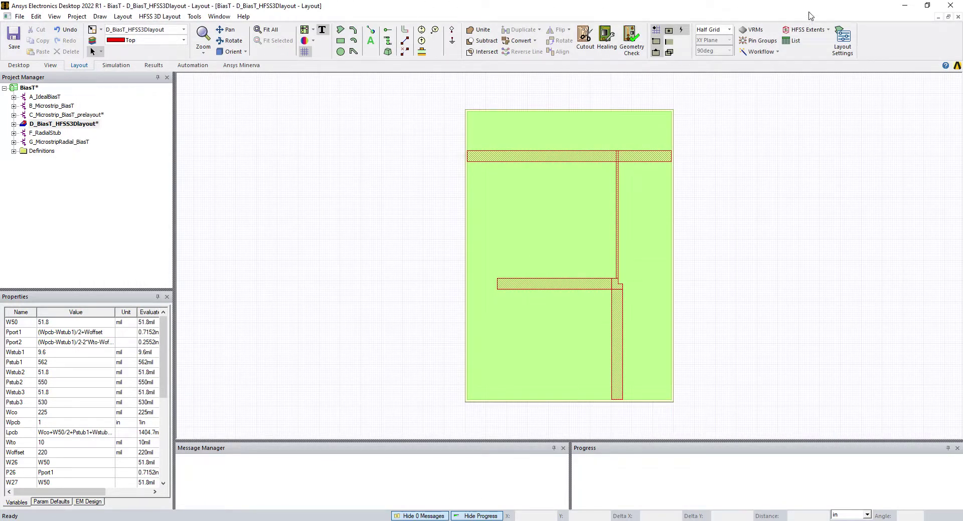
- Switch the layout canvas to edge selection mode
left_click(829, 31)
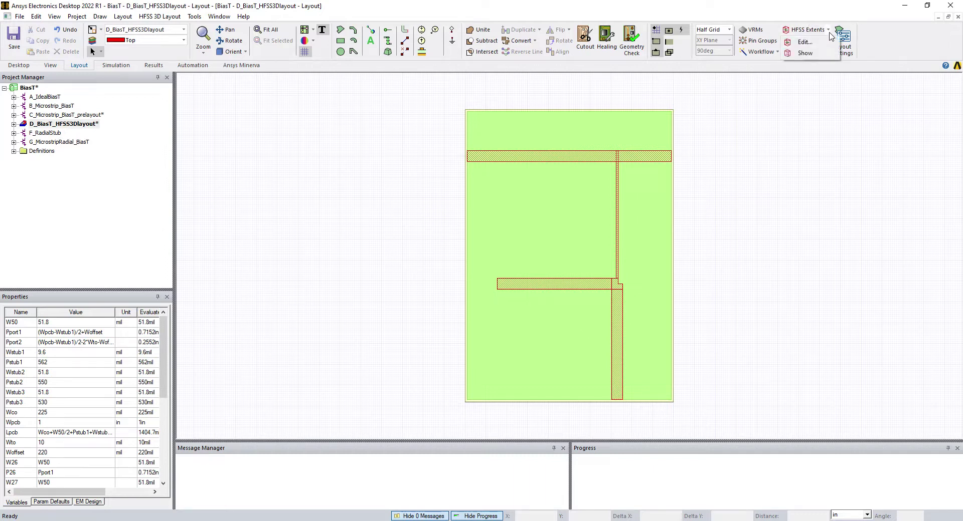
left_click(794, 5)
right_click(300, 139)
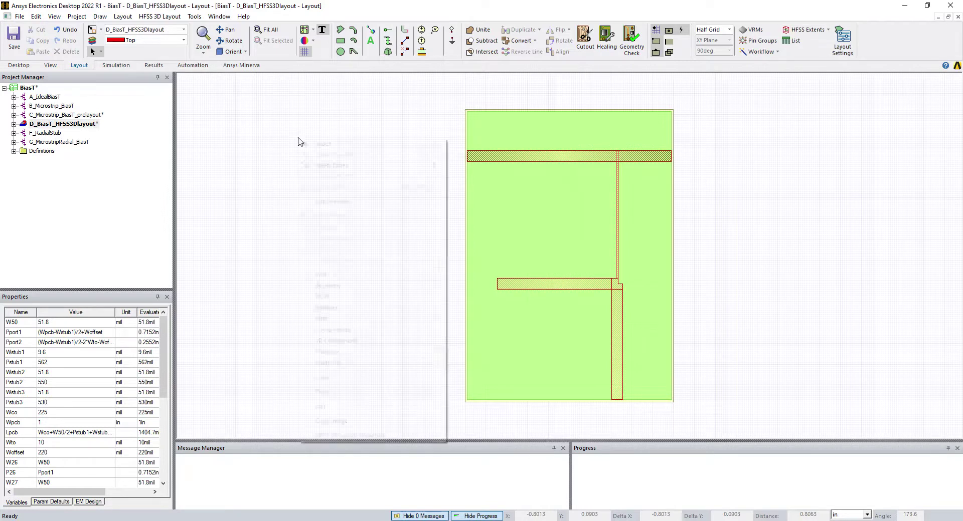
left_click(318, 144)
right_click(318, 142)
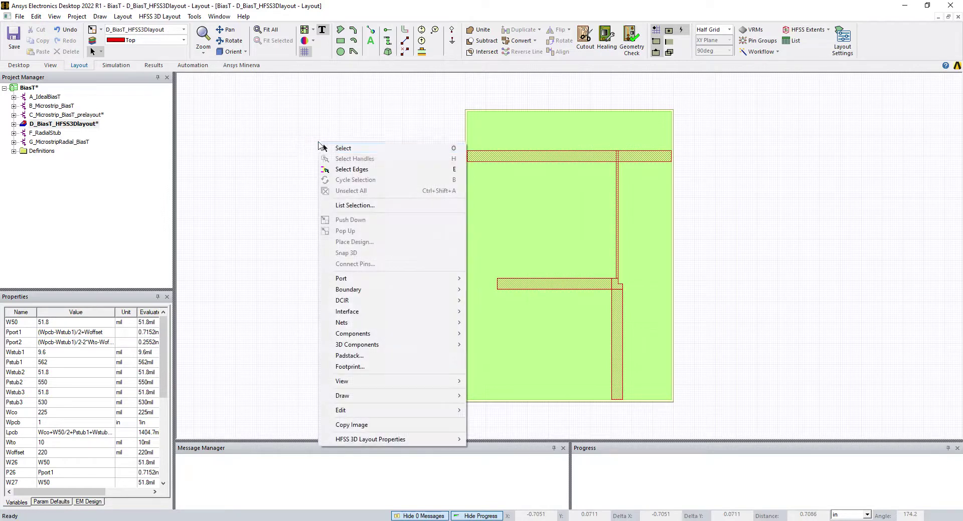
left_click(352, 170)
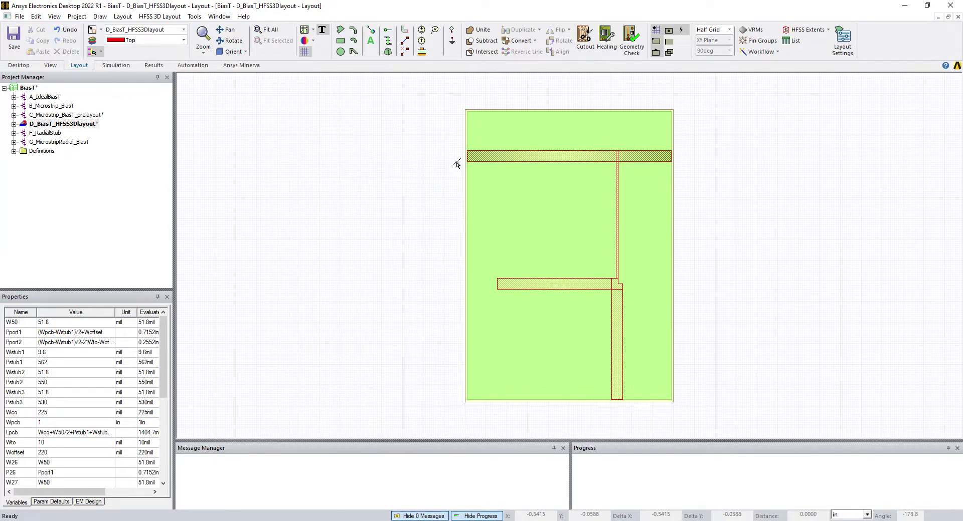
scroll(459, 161, "up", 3)
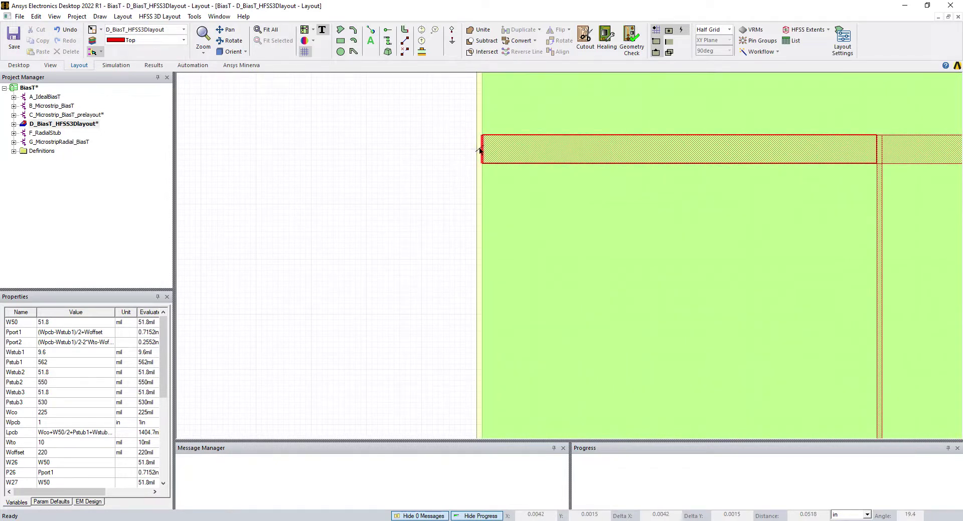
- Create edge port Port1 on the top trace's left edge
right_click(483, 150)
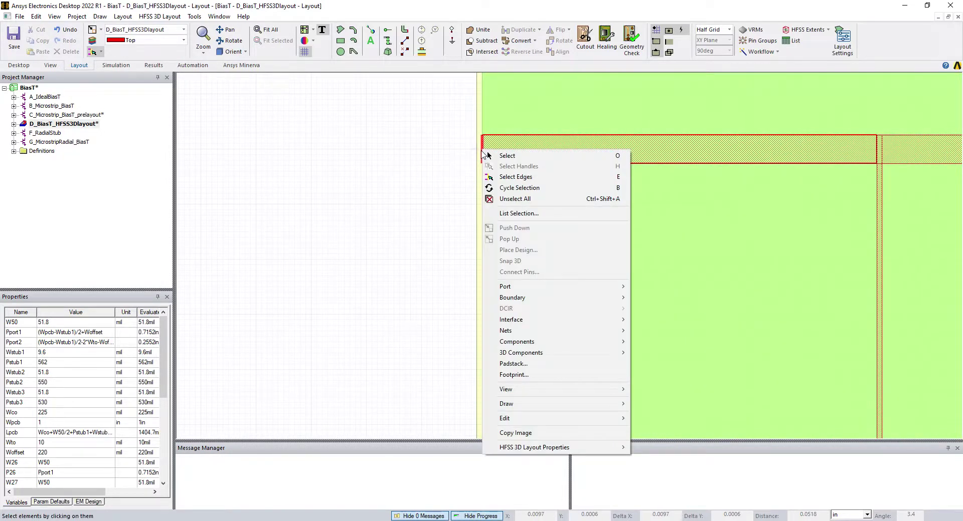
mouse_move(577, 287)
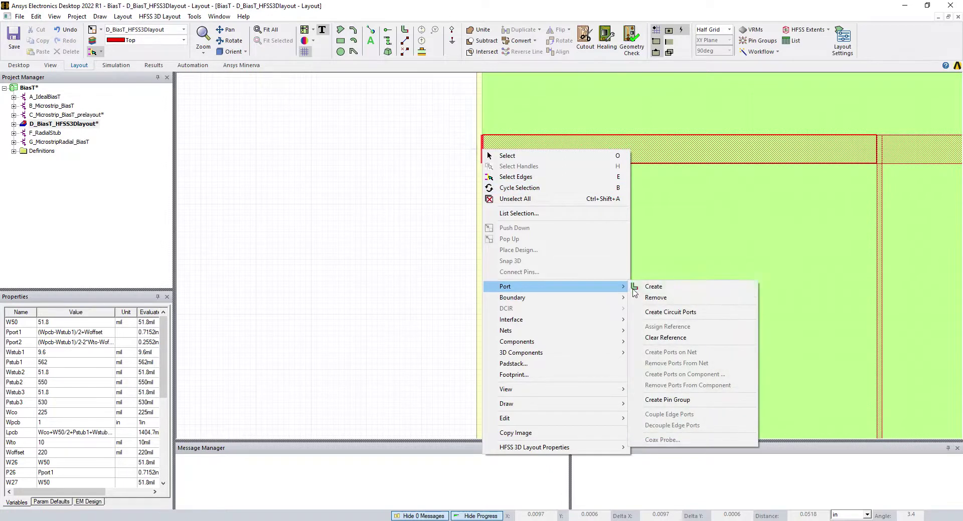
left_click(650, 293)
scroll(501, 262, "down", 3)
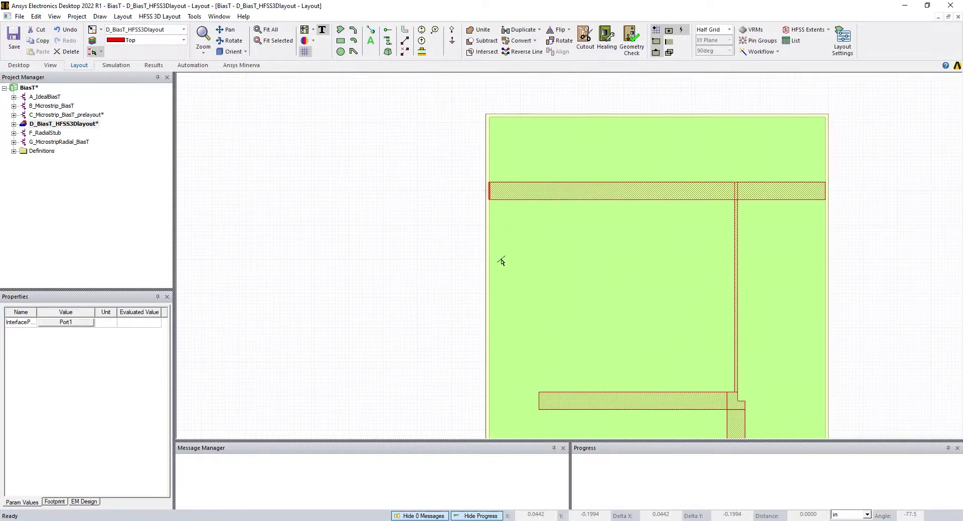
scroll(702, 220, "up", 5)
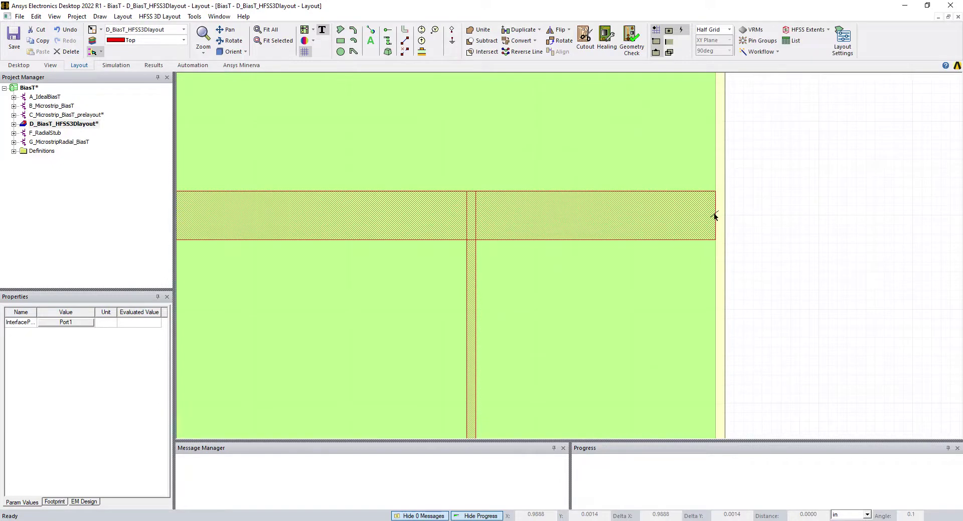
- Create Port2 on the trace's right edge and return to object selection
right_click(716, 216)
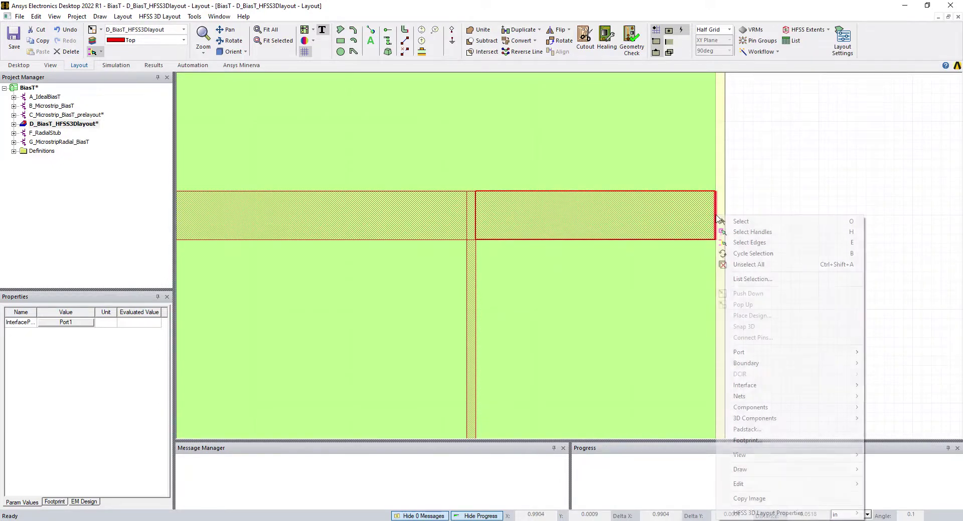
mouse_move(762, 354)
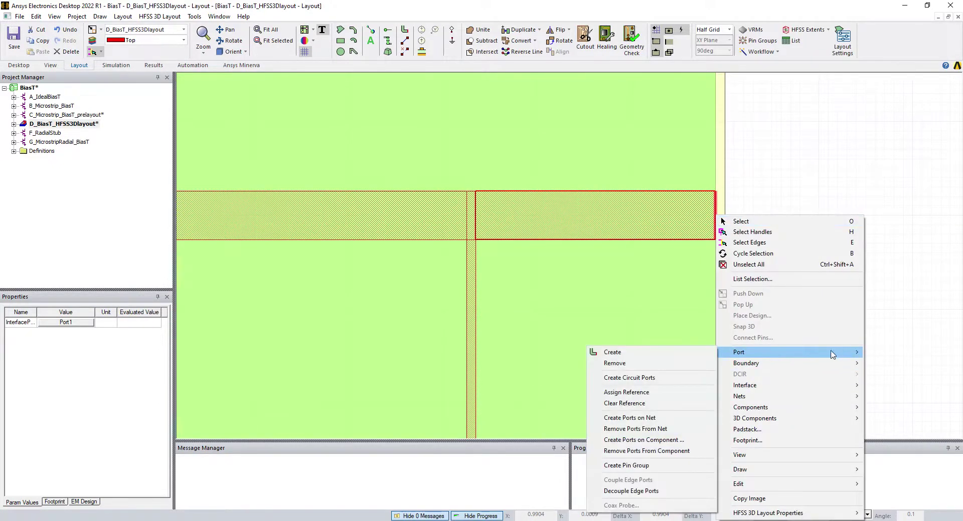
left_click(690, 357)
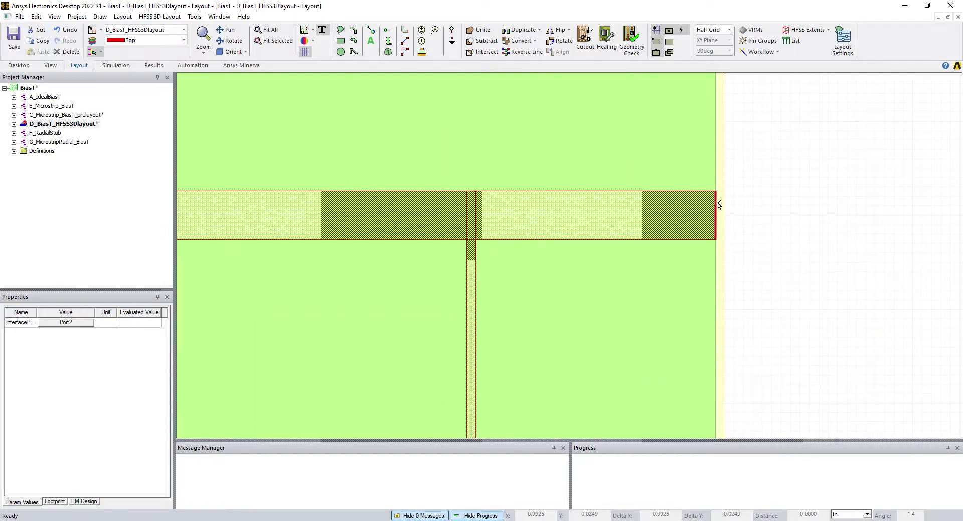
scroll(717, 240, "down", 3)
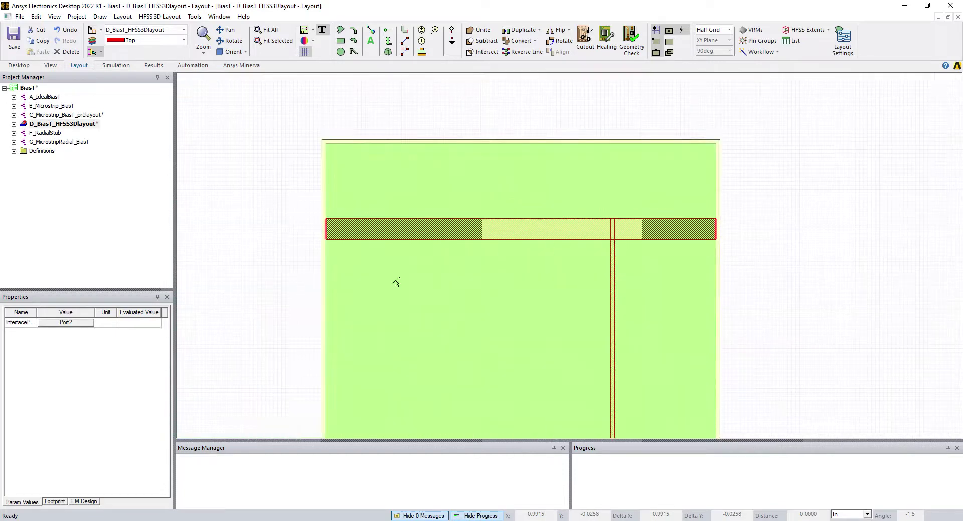
scroll(315, 286, "down", 1)
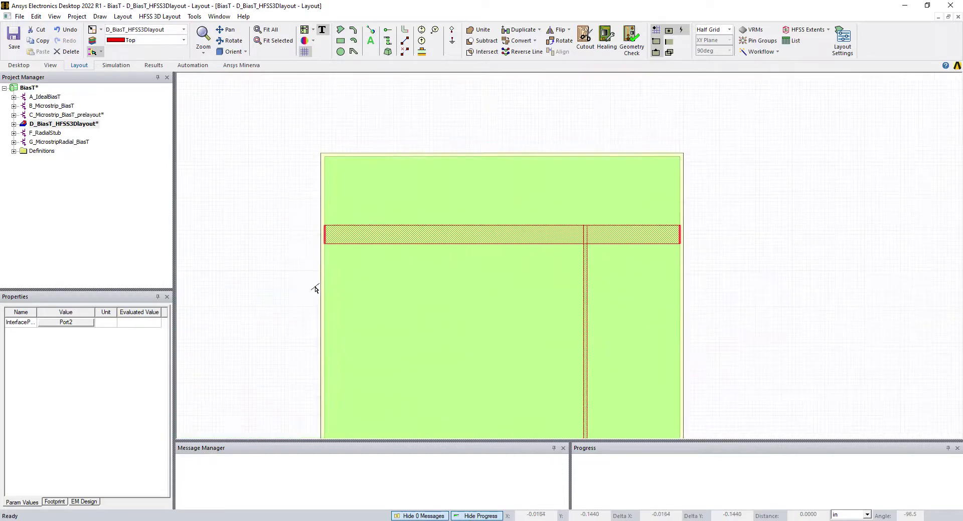
right_click(277, 246)
left_click(301, 222)
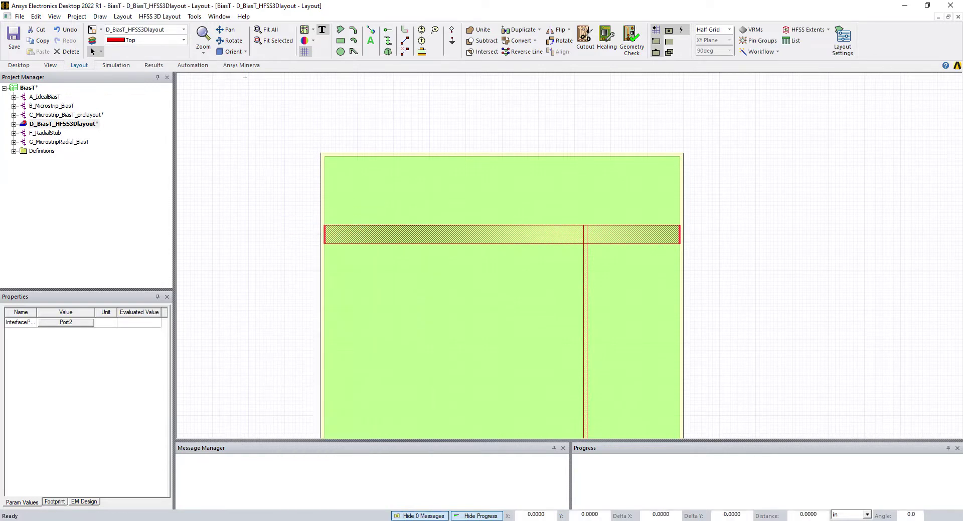
left_click(265, 118)
- Fit the board, then rotate and zoom the 3-D view to inspect the port pad
key("ctrl+d")
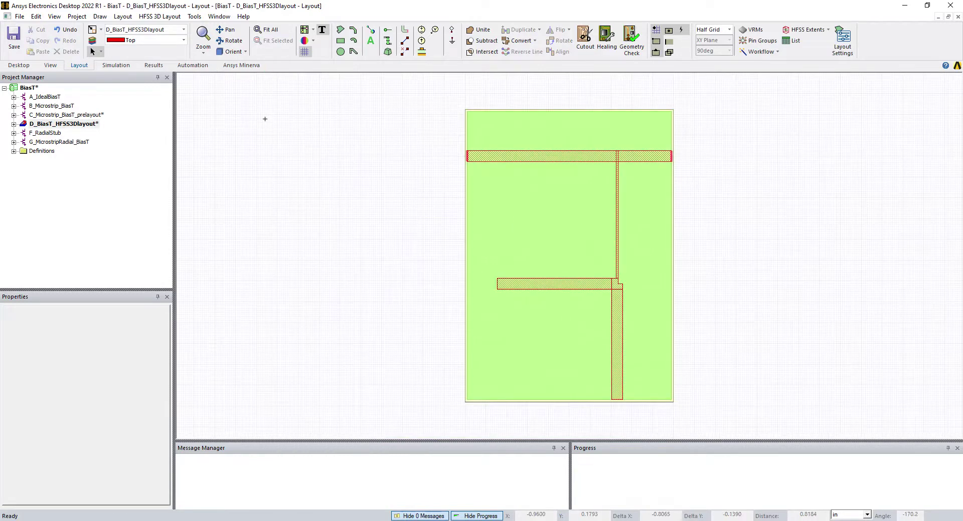
left_click(231, 41)
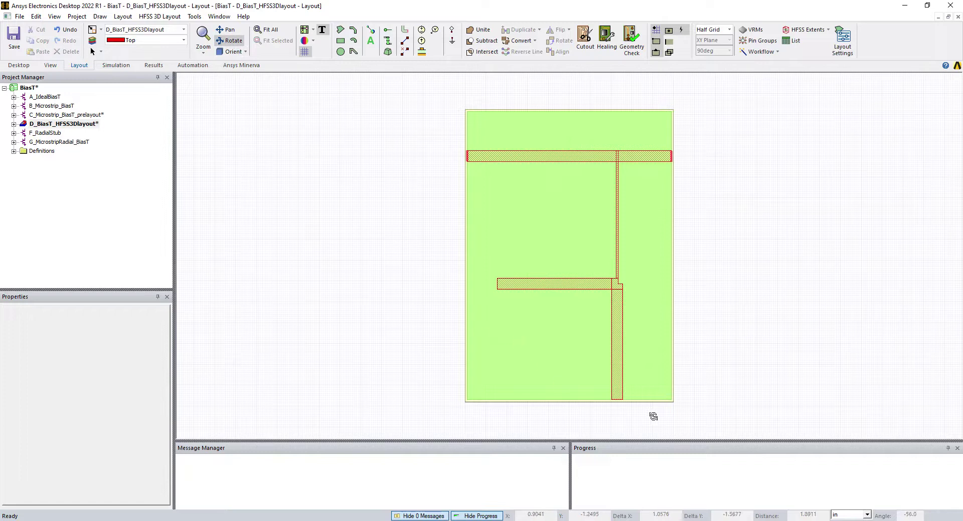
left_click_drag(652, 416, 738, 308)
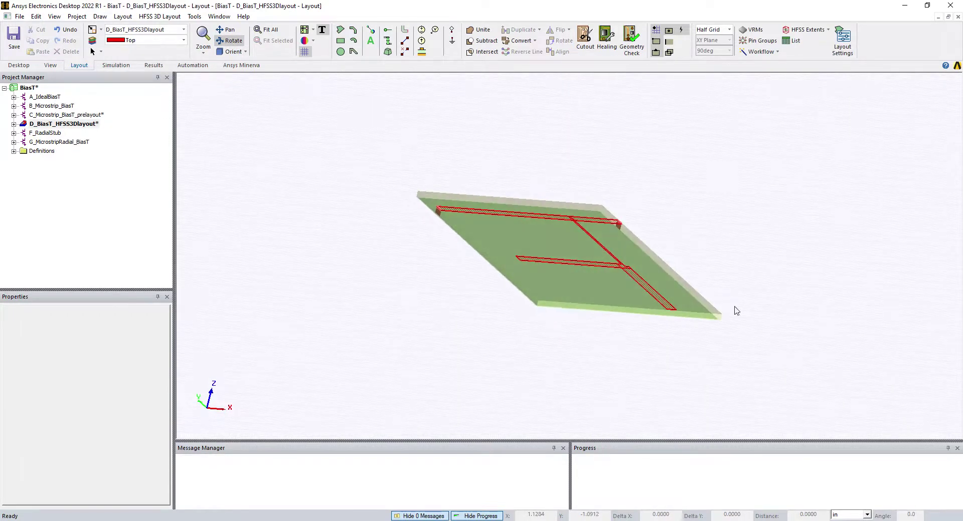
left_click_drag(415, 295, 423, 301)
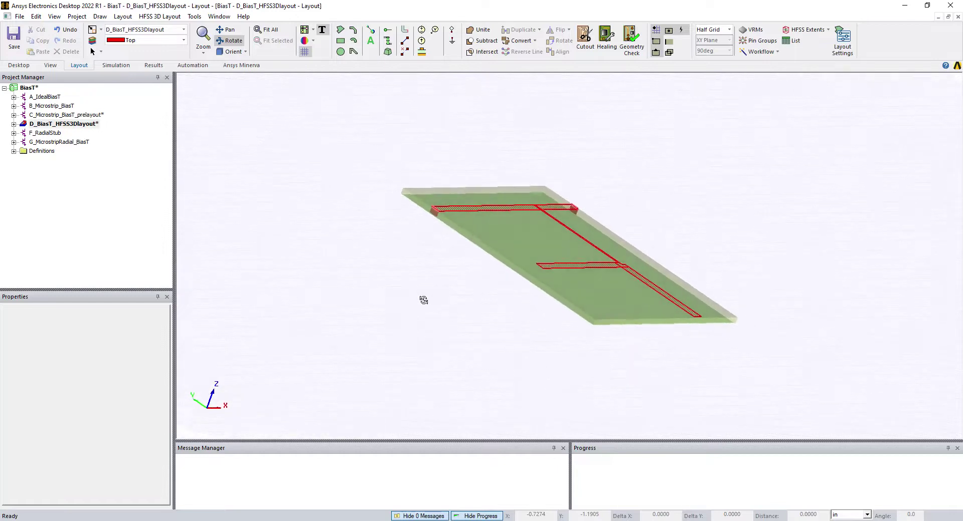
scroll(421, 213, "up", 5)
scroll(429, 214, "up", 4)
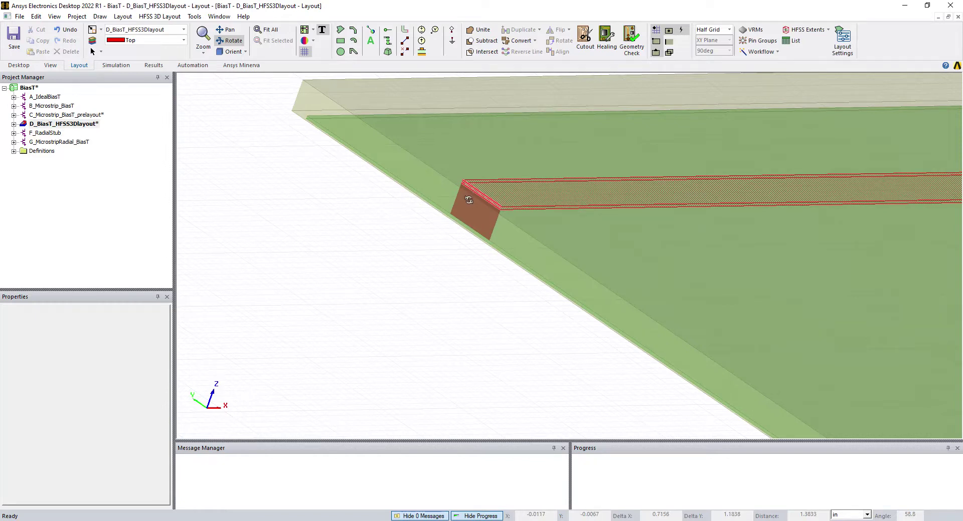
left_click_drag(471, 195, 462, 230)
scroll(462, 230, "down", 3)
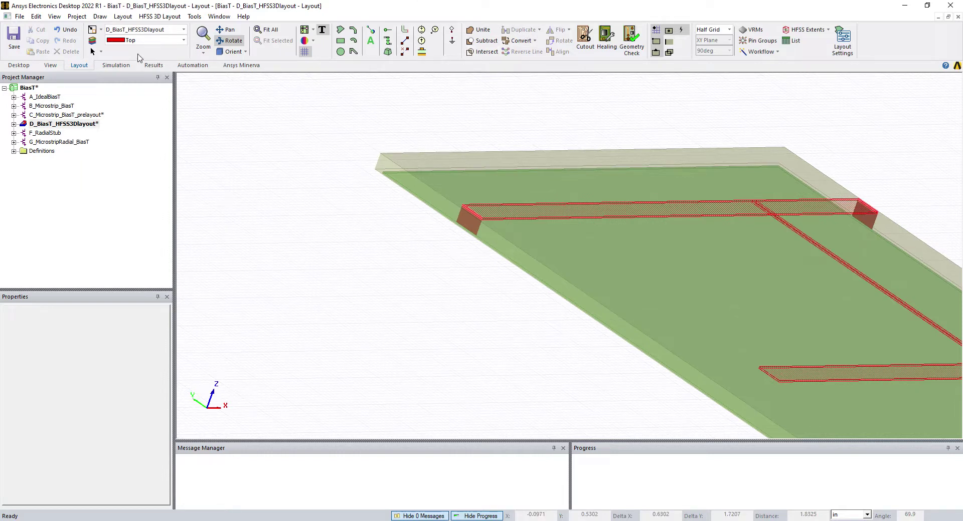
- Return to Select mode and expand D_BiasT_HFSS3Dlayout in the Project Manager
left_click(101, 51)
left_click(111, 66)
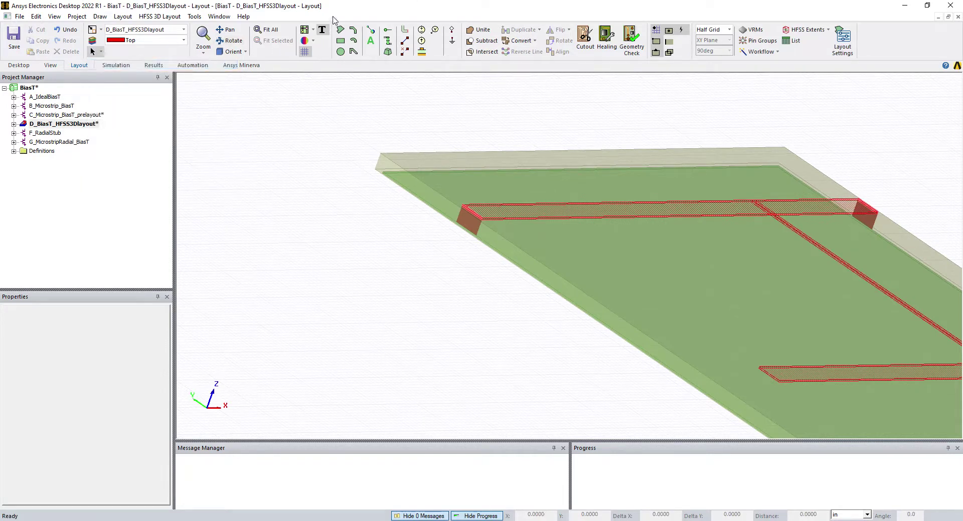
left_click(13, 124)
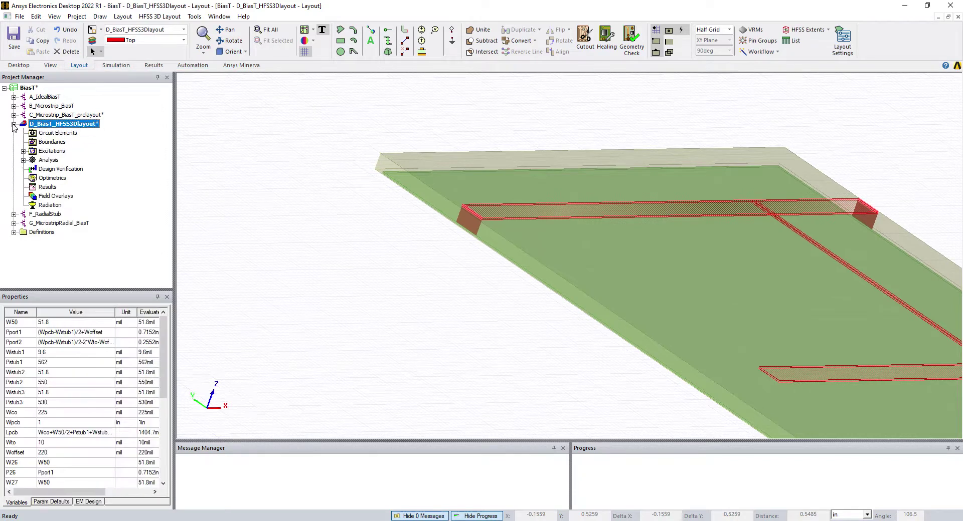
- Change Port1's HFSS type from gap to Wave port
left_click(23, 152)
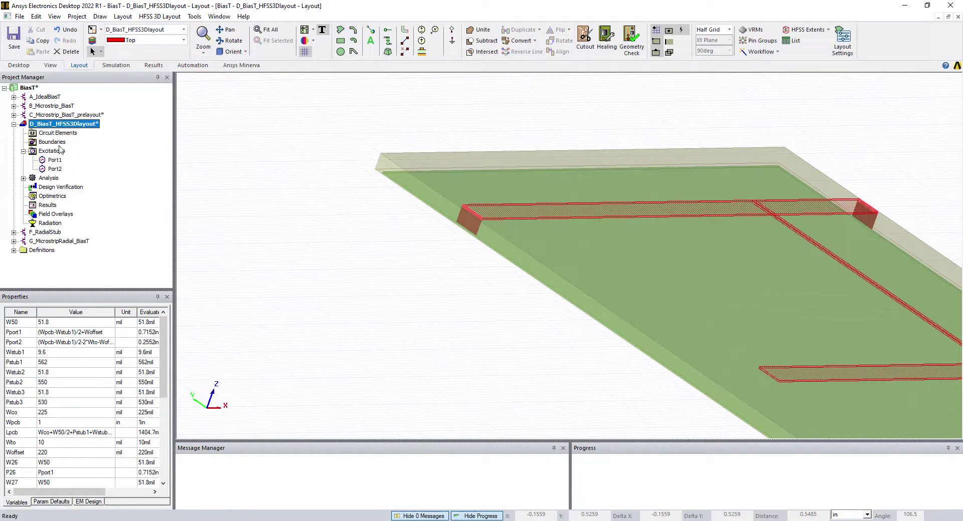
left_click(55, 160)
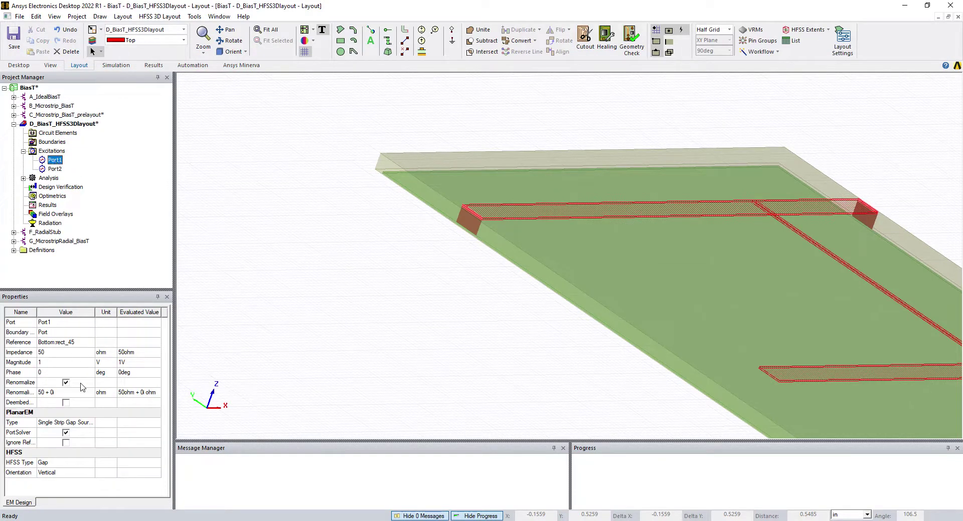
left_click(53, 465)
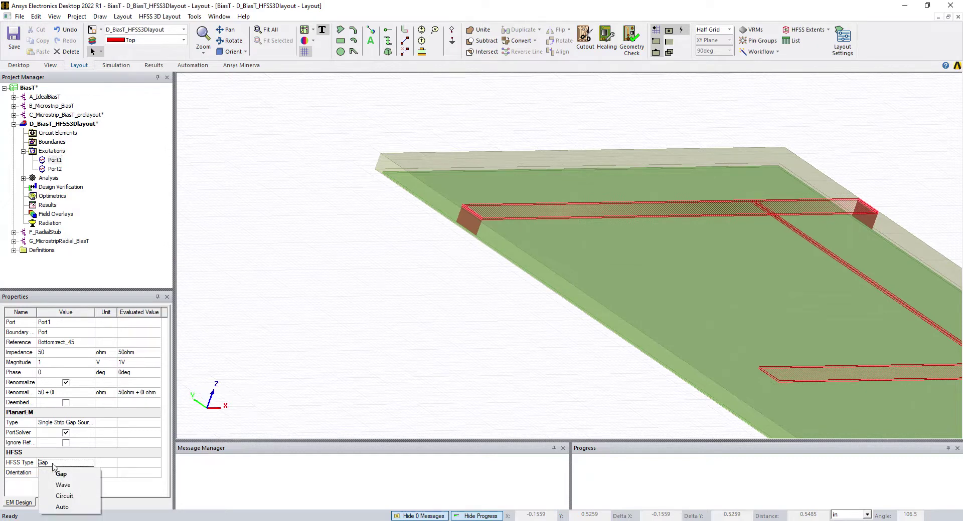
left_click(64, 486)
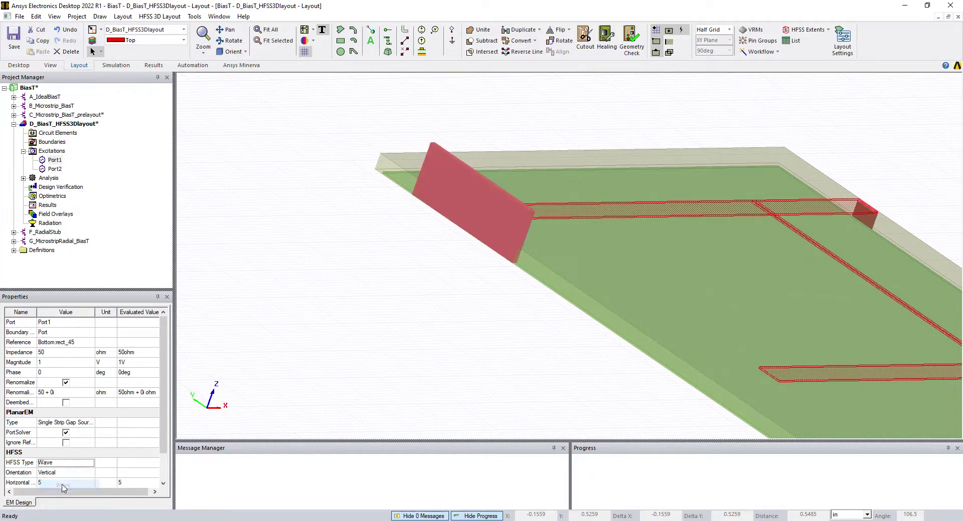
- Change Port2's HFSS type to Wave port as well
left_click(51, 172)
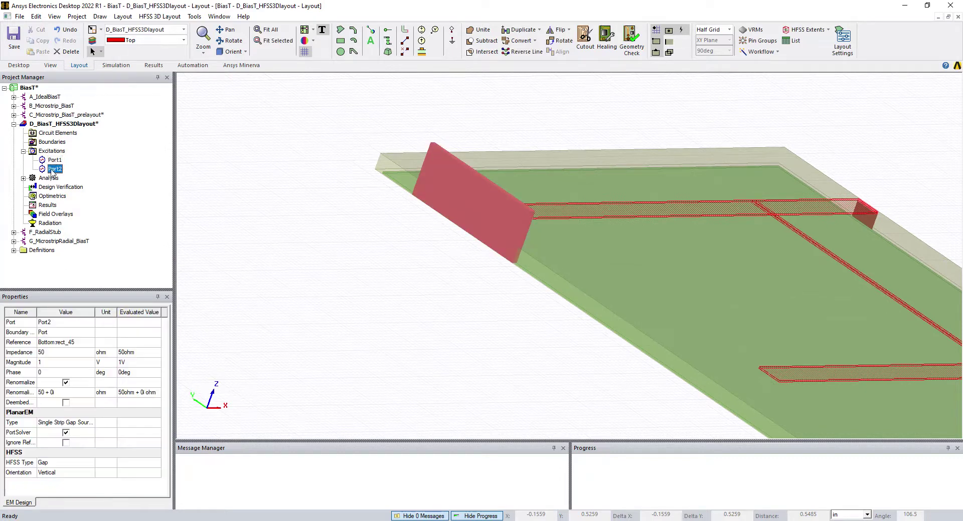
left_click(49, 466)
left_click(64, 486)
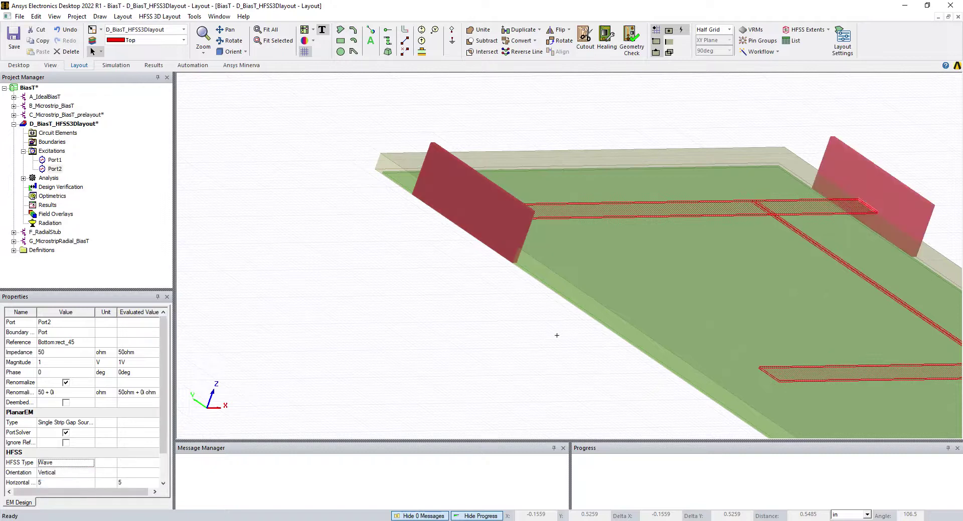
scroll(556, 335, "down", 1)
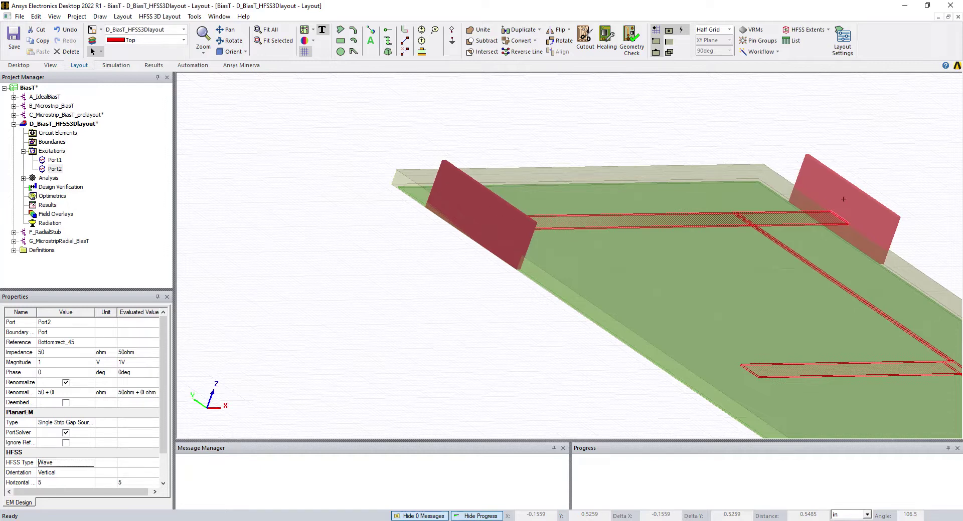
left_click(230, 52)
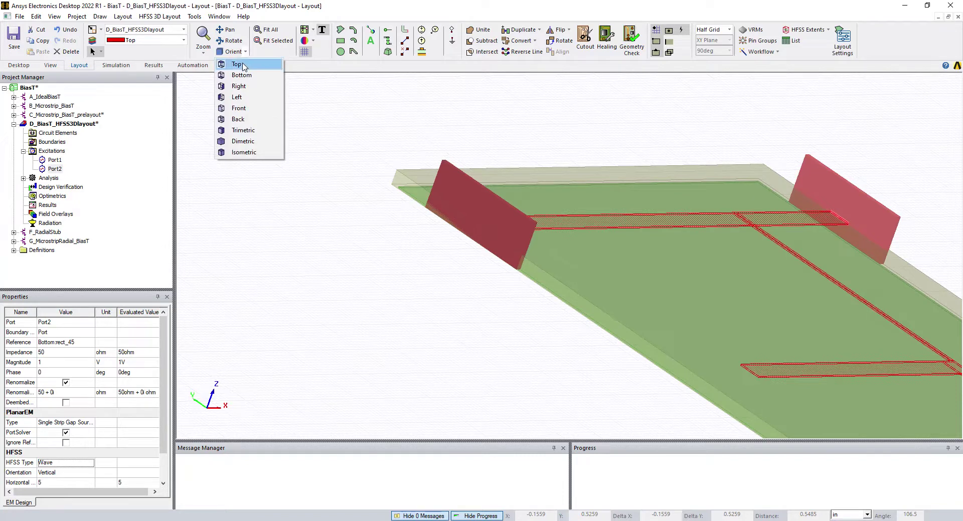
- In top view, accept HFSS extents (0.15 horizontal, 2 vertical padding) and display the outline
left_click(244, 67)
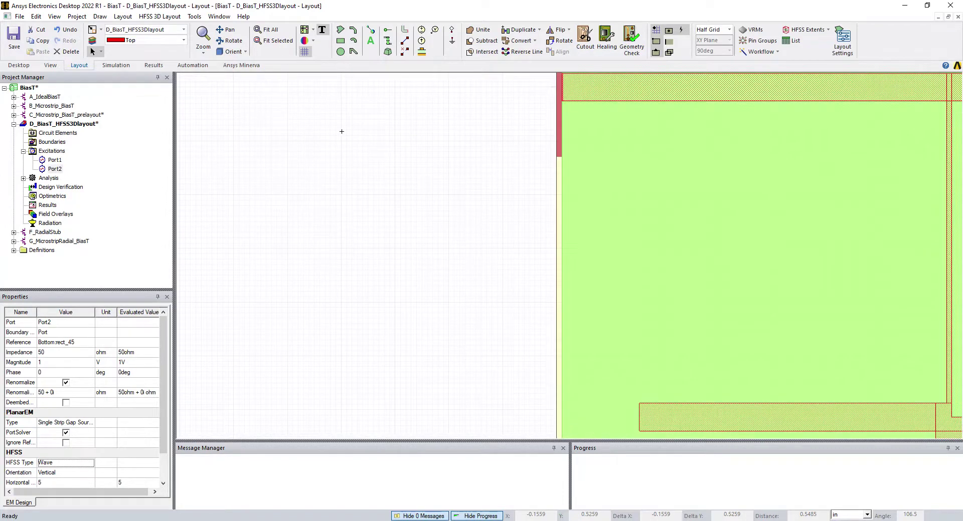
left_click(828, 30)
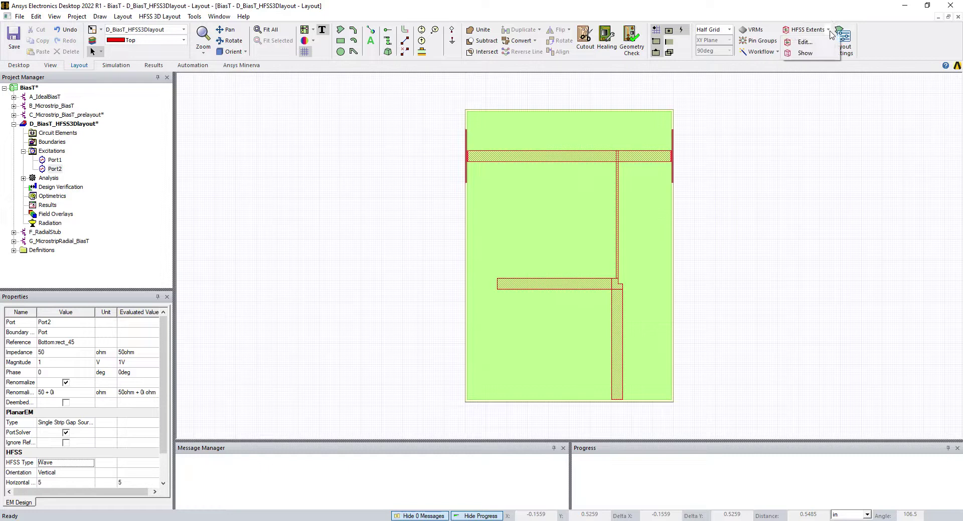
left_click(804, 42)
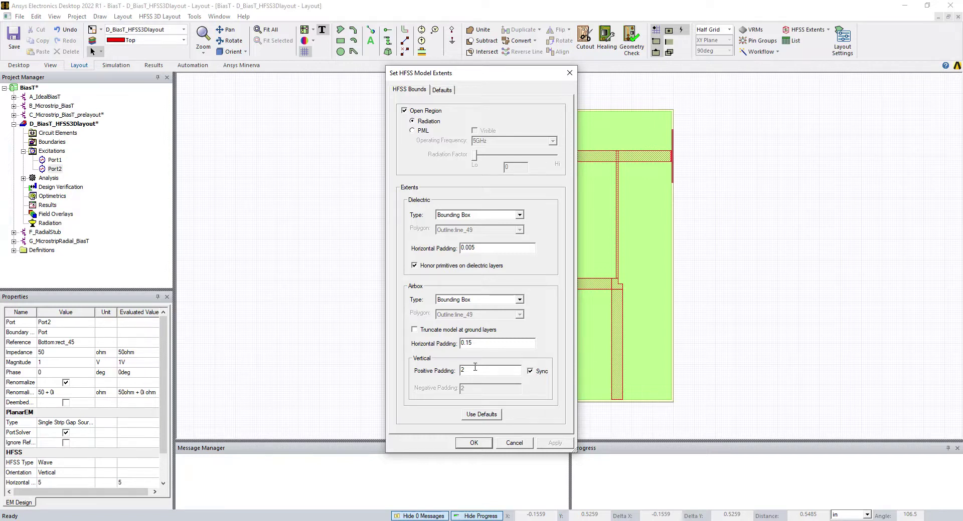
left_click(475, 442)
left_click(828, 30)
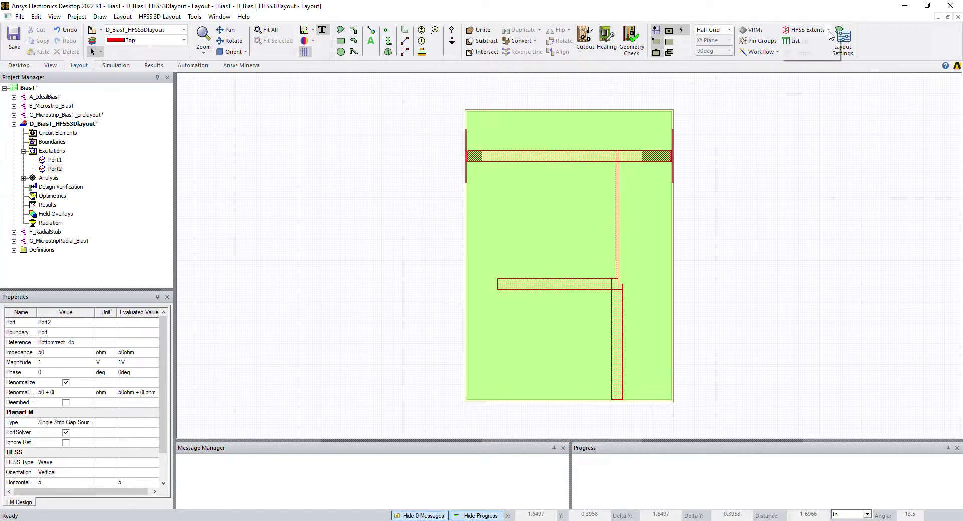
left_click(817, 57)
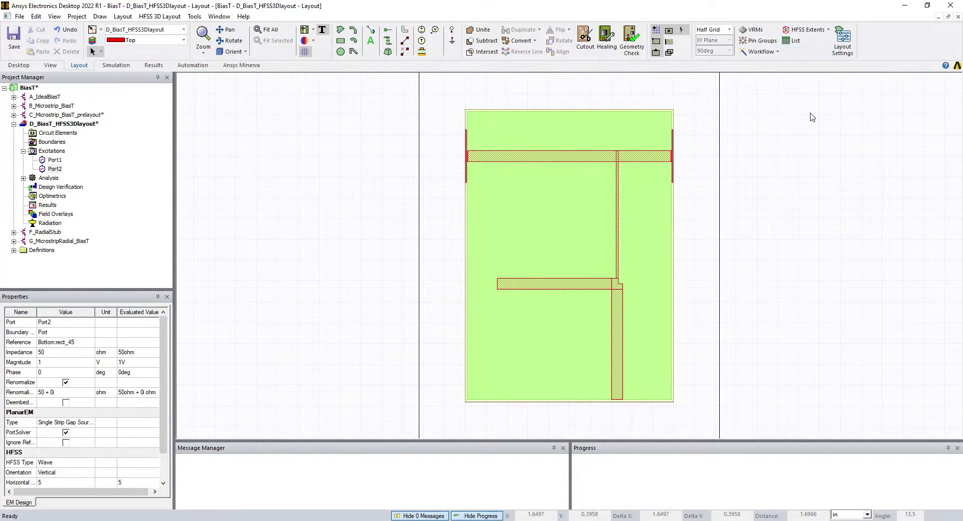
scroll(808, 179, "down", 1)
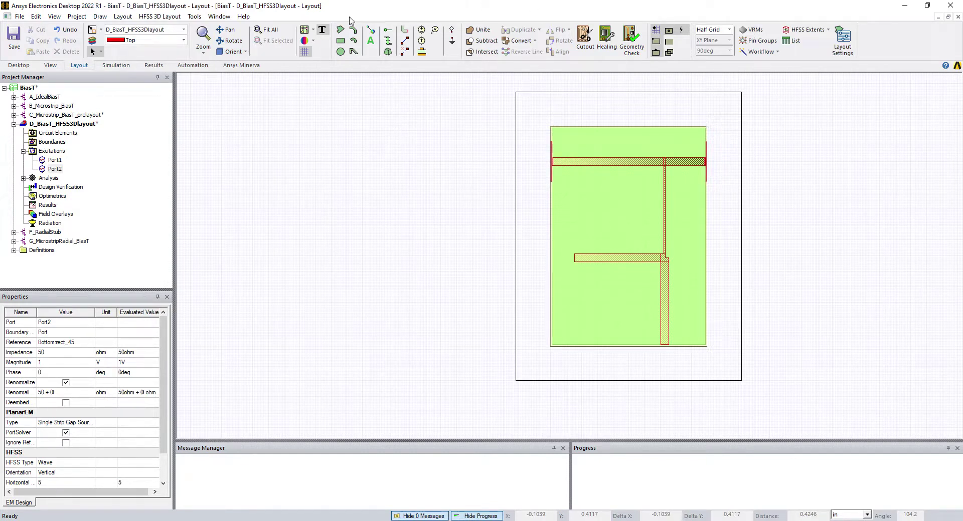
- Rotate the board in 3-D to inspect the airbox around it
scroll(240, 45, "down", 1)
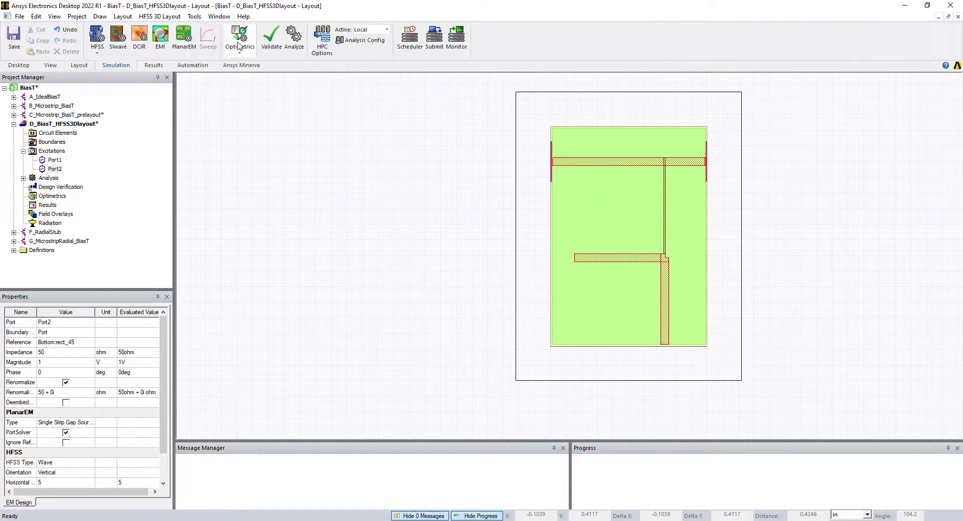
left_click(52, 66)
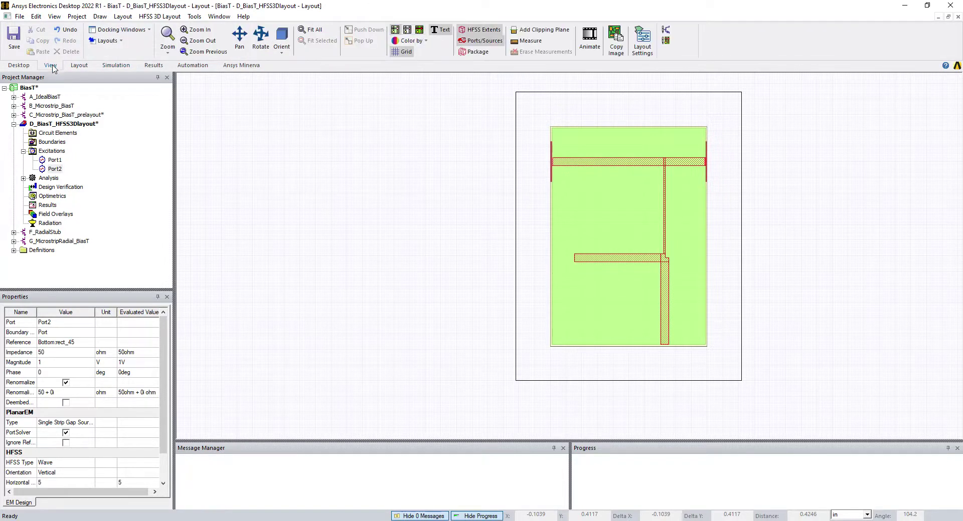
left_click(18, 66)
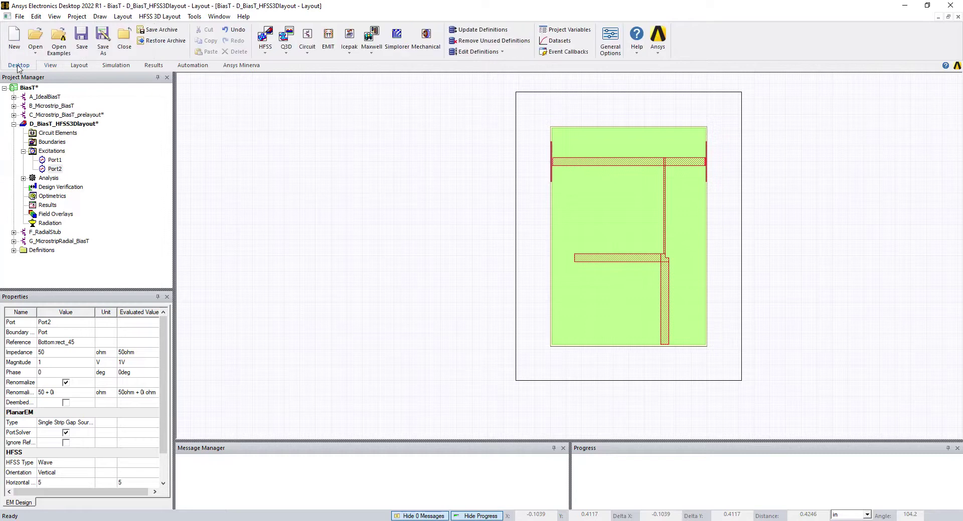
left_click(80, 66)
left_click(229, 41)
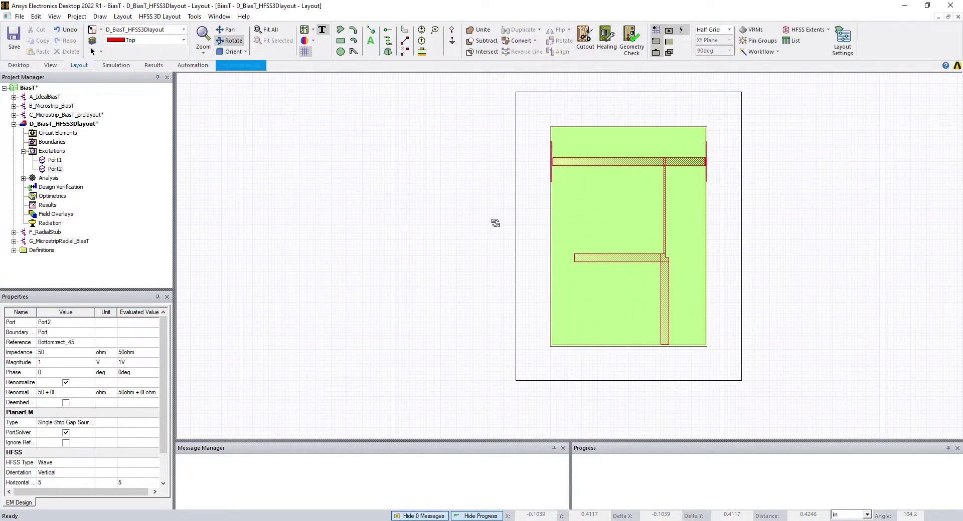
left_click_drag(665, 258, 514, 273)
left_click_drag(507, 158, 519, 212)
left_click_drag(315, 314, 456, 268)
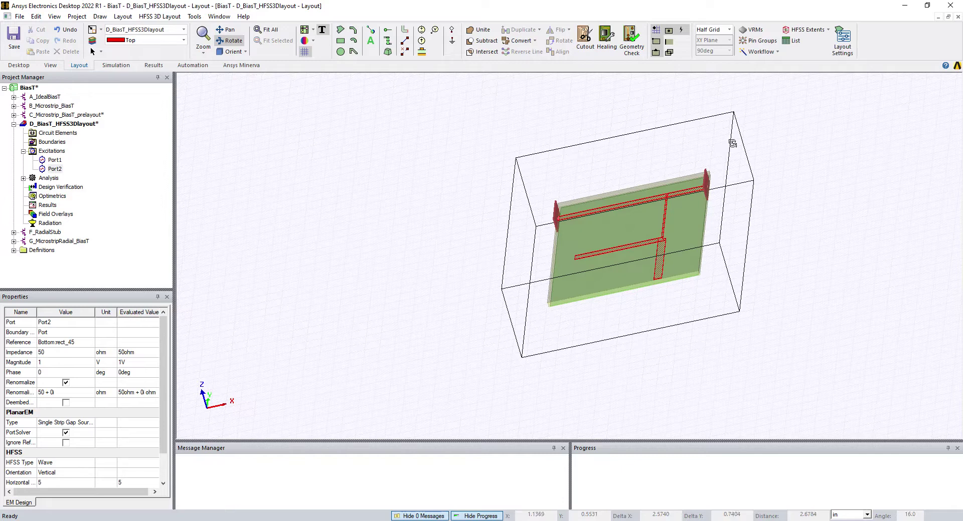
left_click_drag(733, 143, 500, 215)
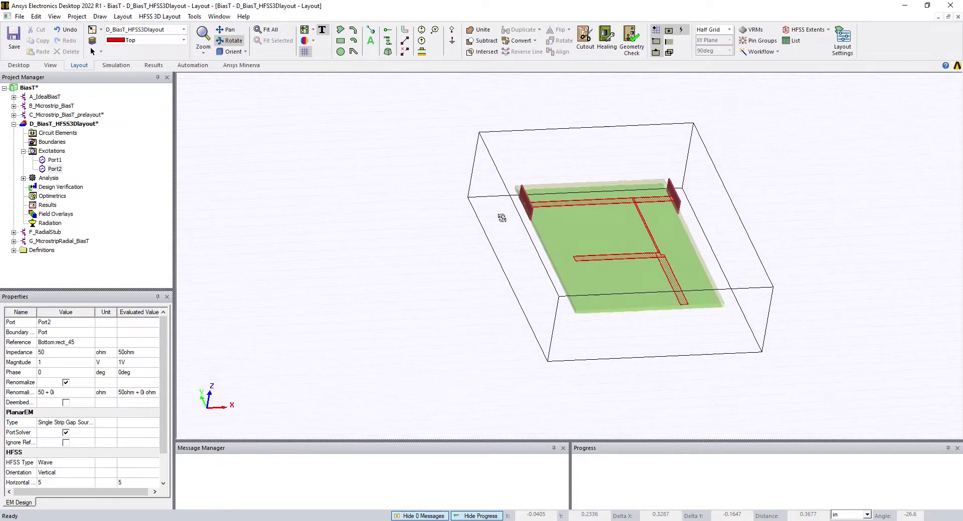
- Hide the HFSS extents box and return to a top-down view
left_click(828, 30)
left_click(802, 57)
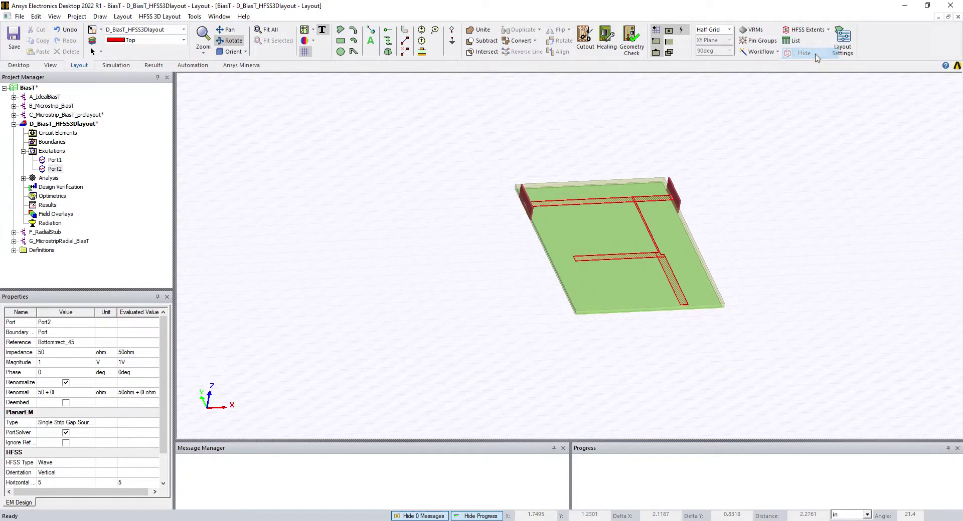
left_click(235, 52)
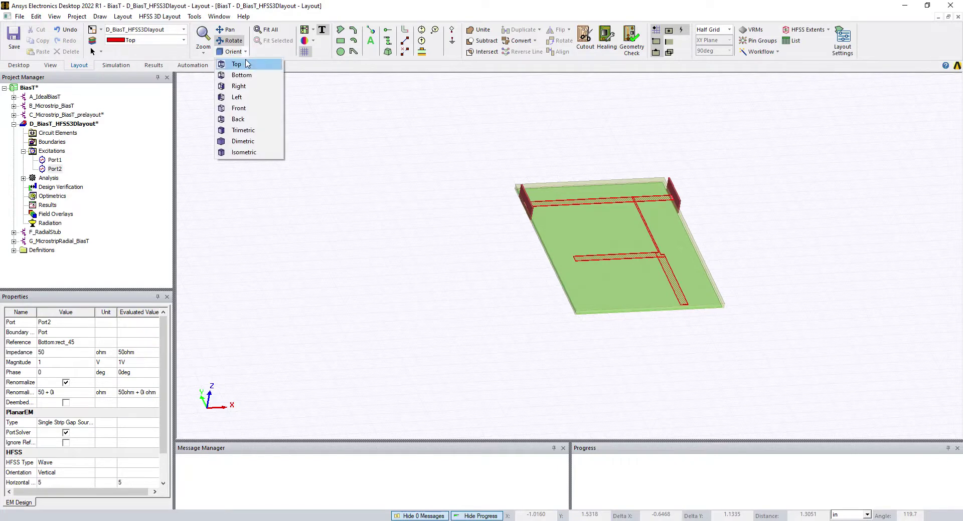
left_click(247, 64)
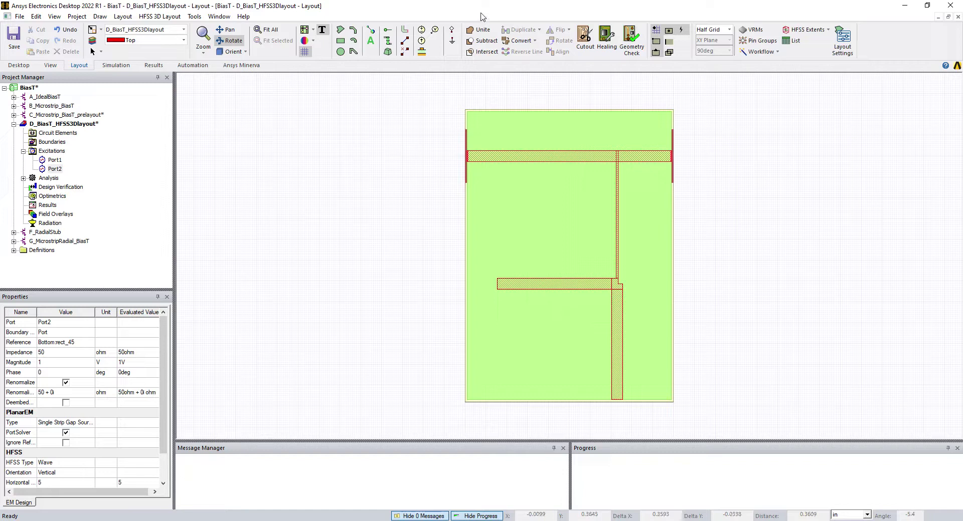
- Add advanced HFSS Setup1 at 5 GHz with 20 maximum passes and Delta S 0.01
left_click(23, 179)
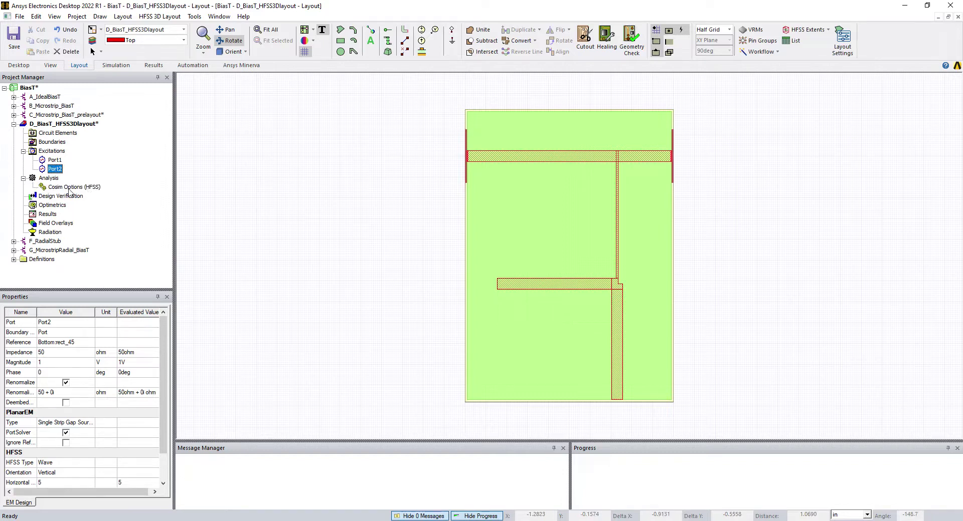
left_click(47, 179)
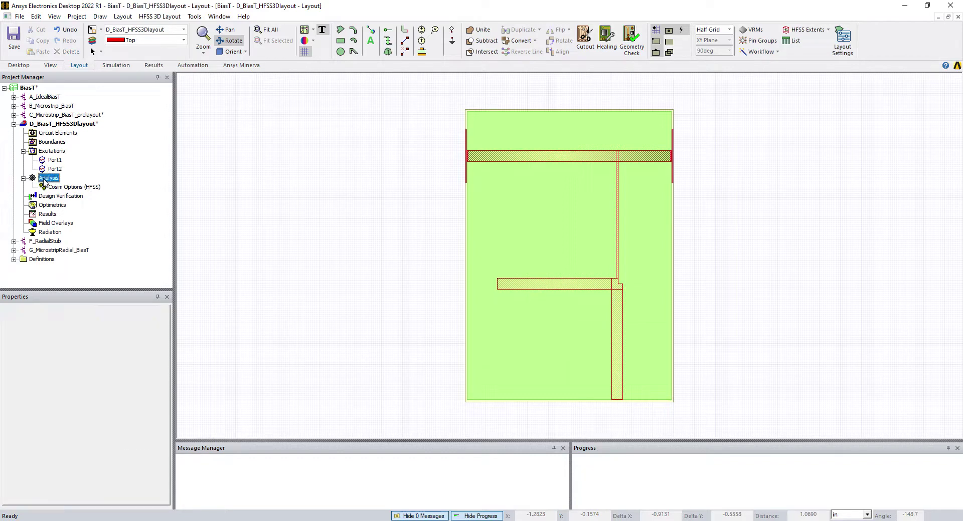
right_click(44, 181)
mouse_move(100, 201)
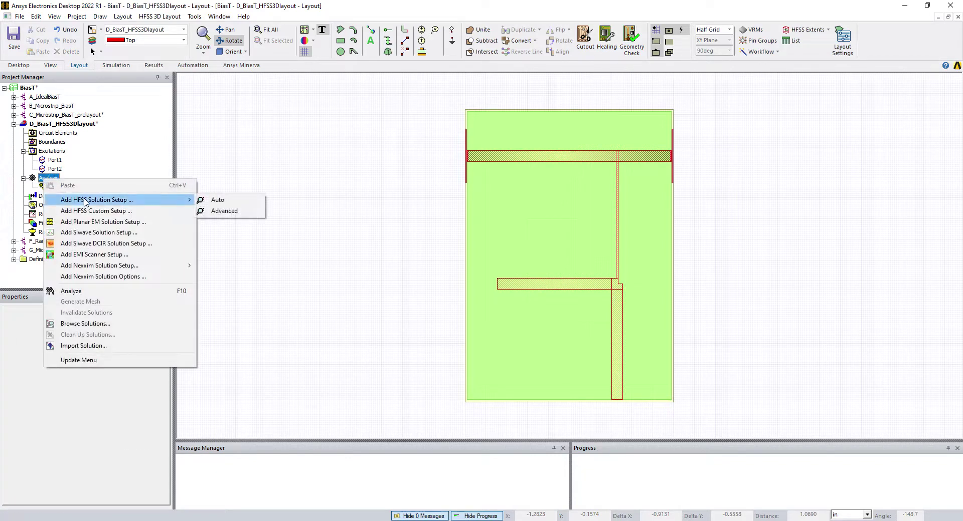
left_click(224, 211)
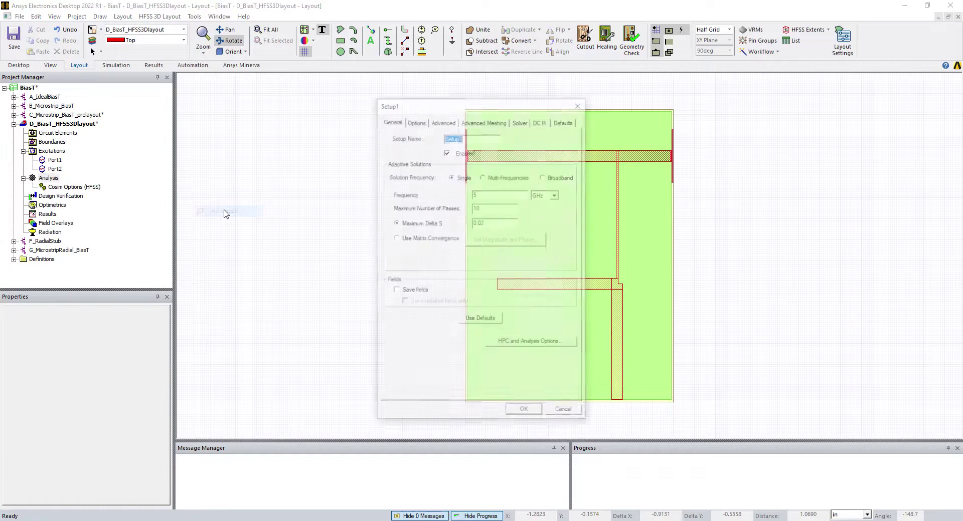
left_click(485, 194)
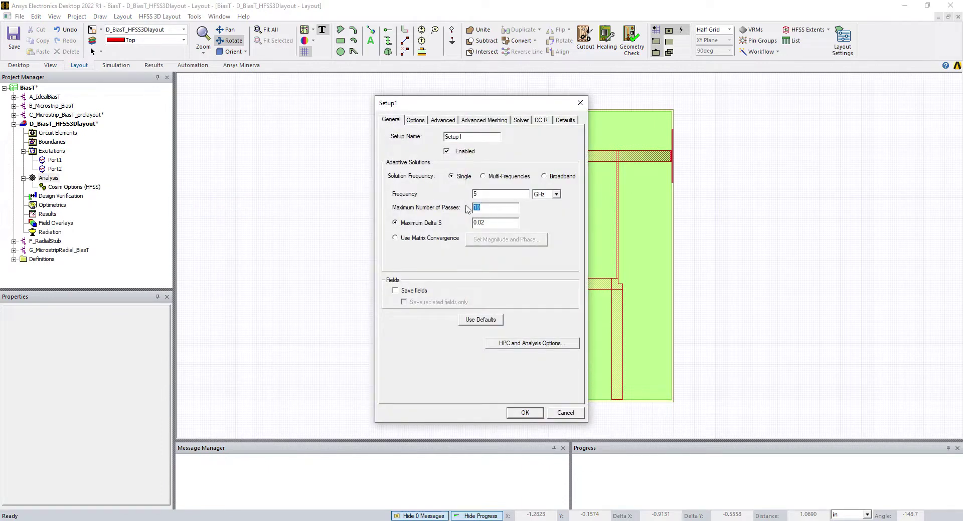
type("20")
double_click(500, 225)
key("BackSpace")
key("Return")
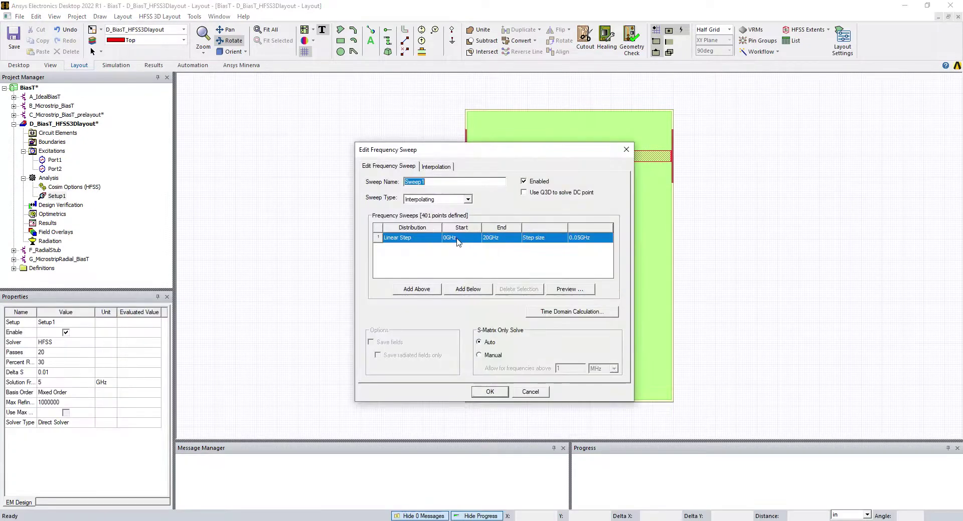
- Dismiss the follow-up frequency sweep dialog without adding a sweep
type("10")
key("BackSpace")
left_click(443, 269)
- Add Sweep1 to Setup1: linear step from 10 MHz to 4 GHz in 10 MHz steps
left_click(526, 395)
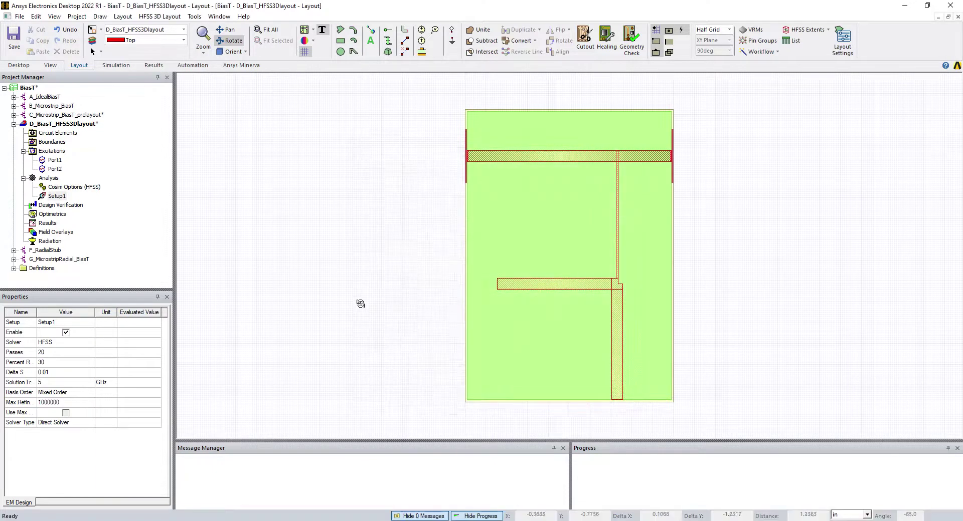
right_click(54, 196)
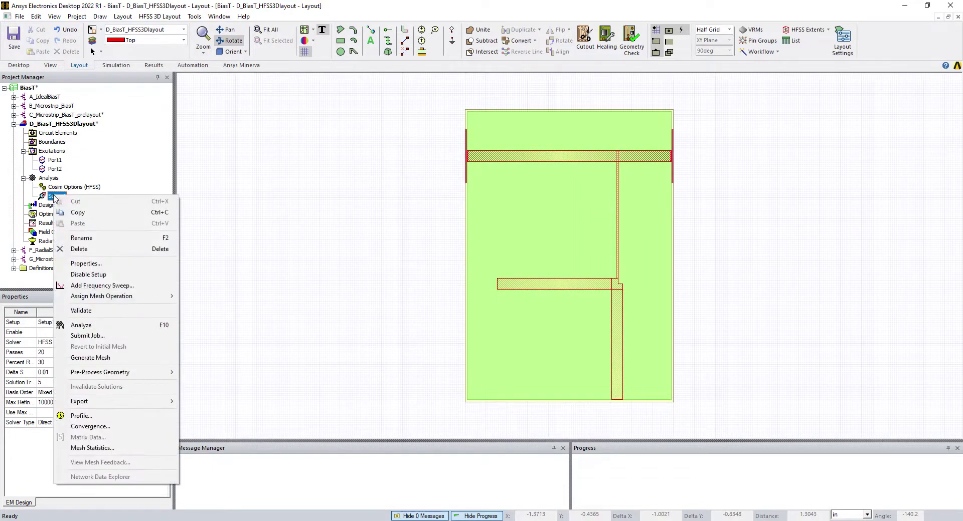
left_click(115, 286)
left_click(458, 239)
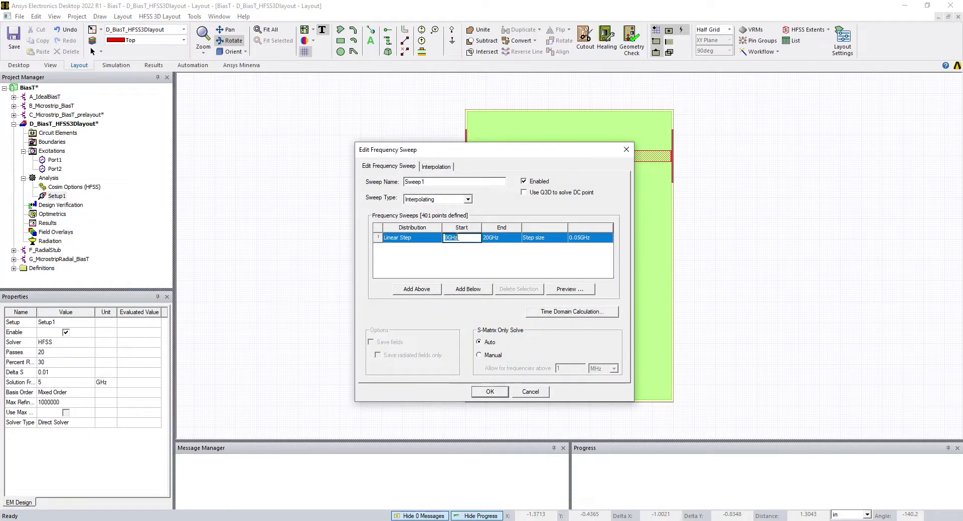
type("10M")
key("Tab")
type("4")
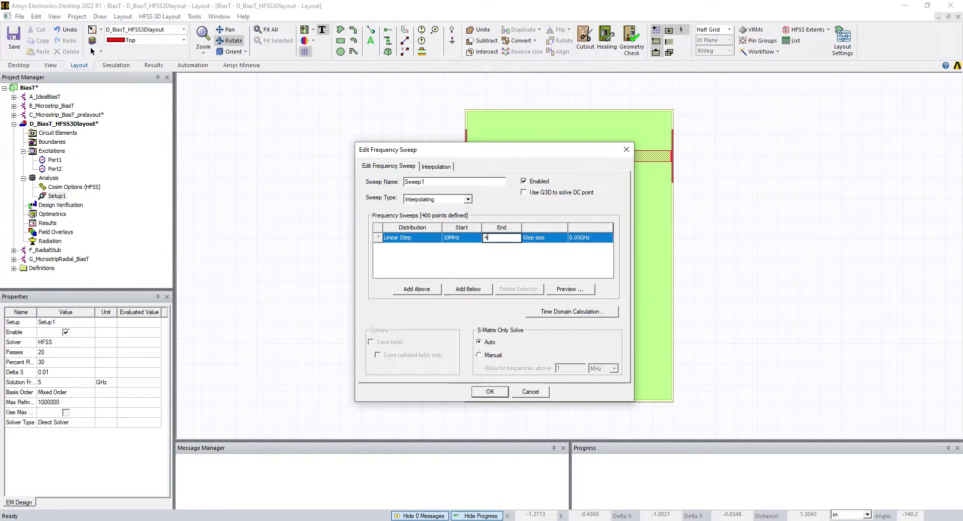
left_click(573, 238)
type("10MHz")
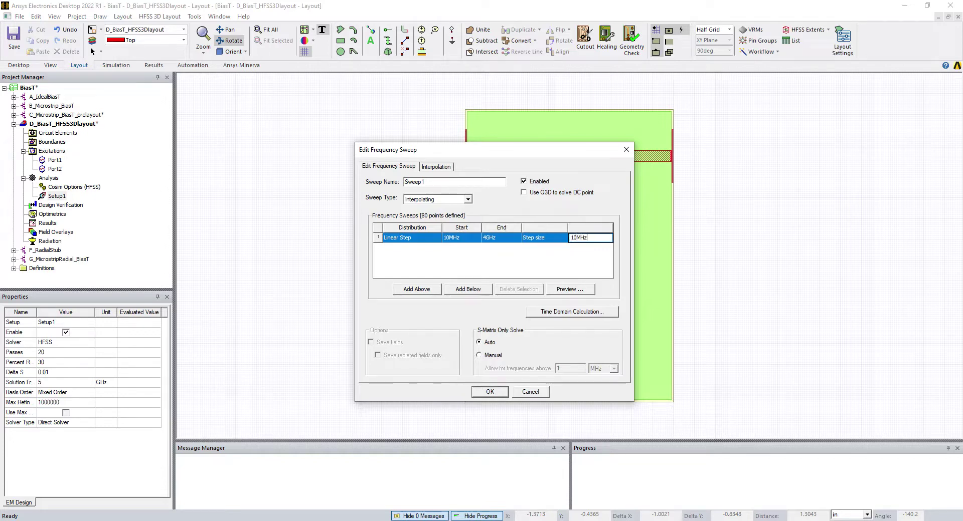
left_click(486, 393)
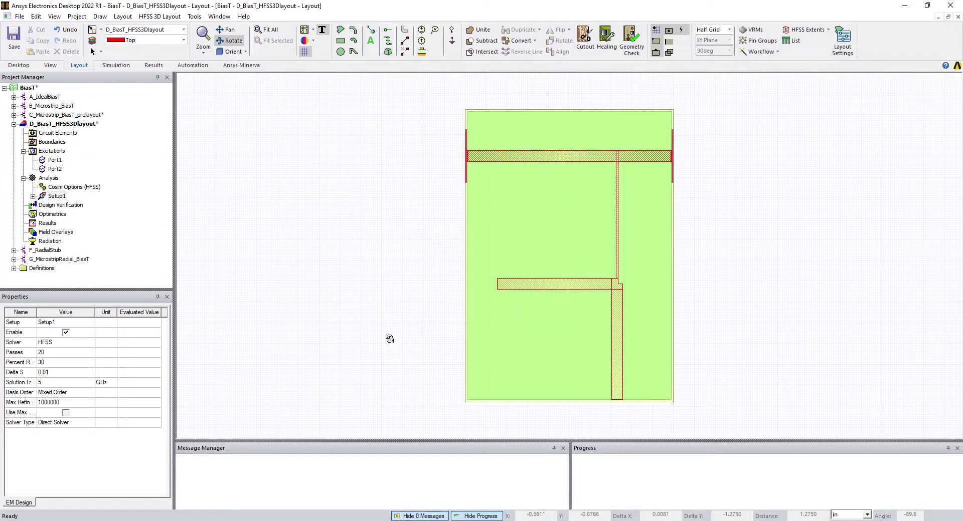
left_click(33, 197)
- Return to plain selection mode and generate the mesh for Setup1
left_click(230, 204)
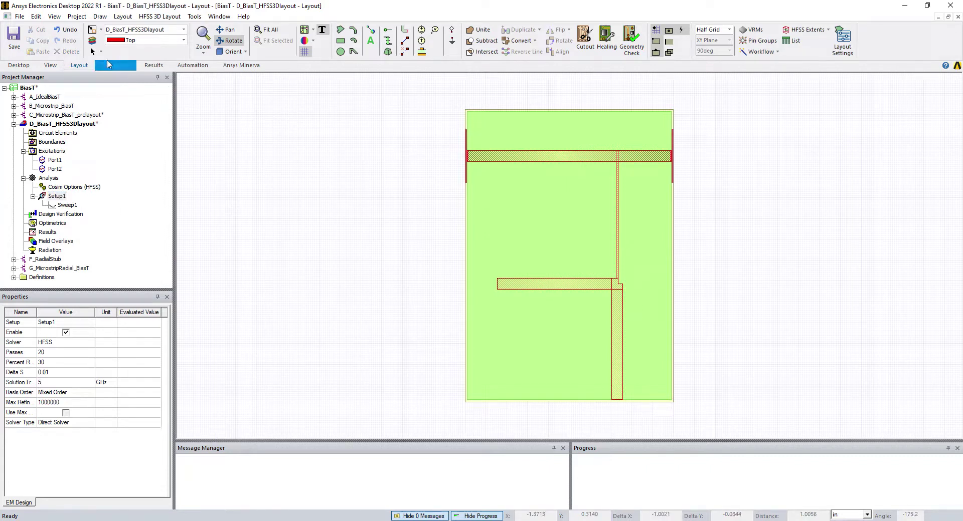
left_click(100, 52)
left_click(142, 65)
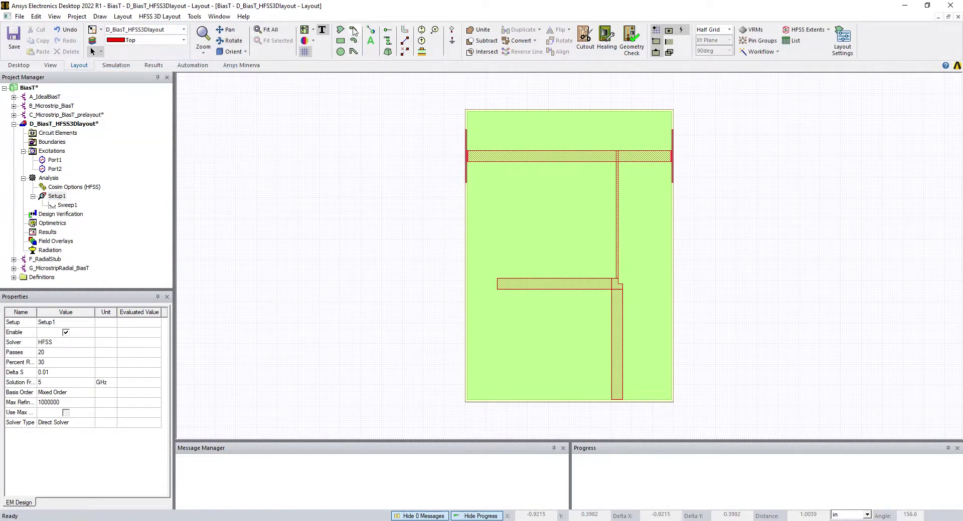
right_click(57, 196)
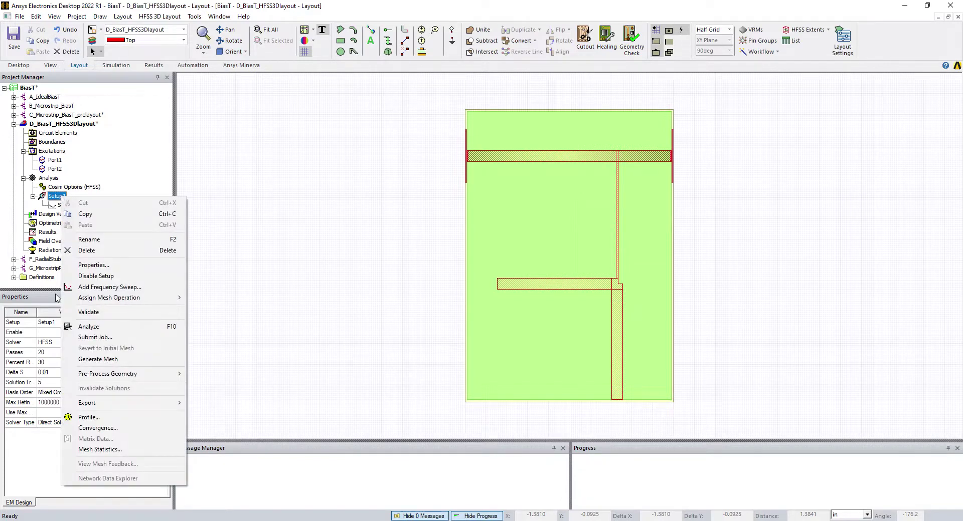
left_click(100, 359)
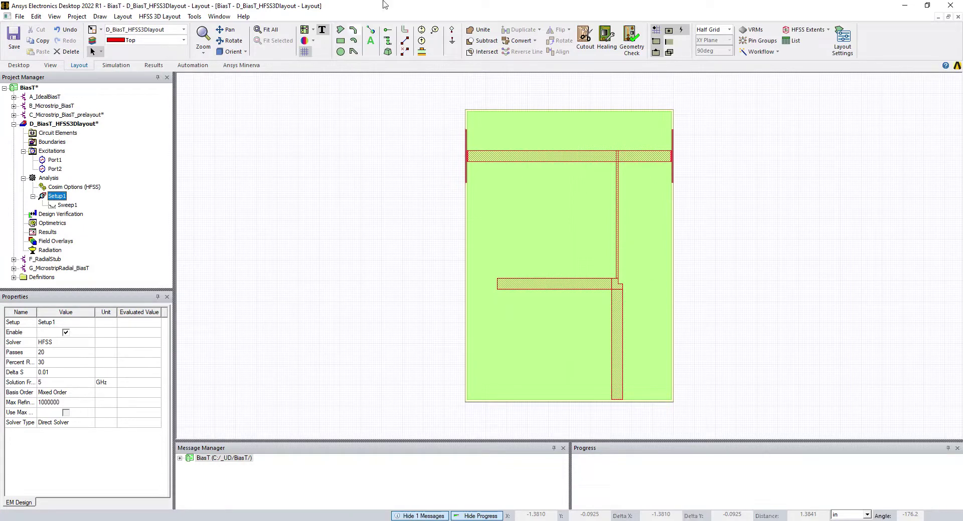
- Create a Mesh1 plot under Field Overlays covering the Top layer traces
left_click(48, 242)
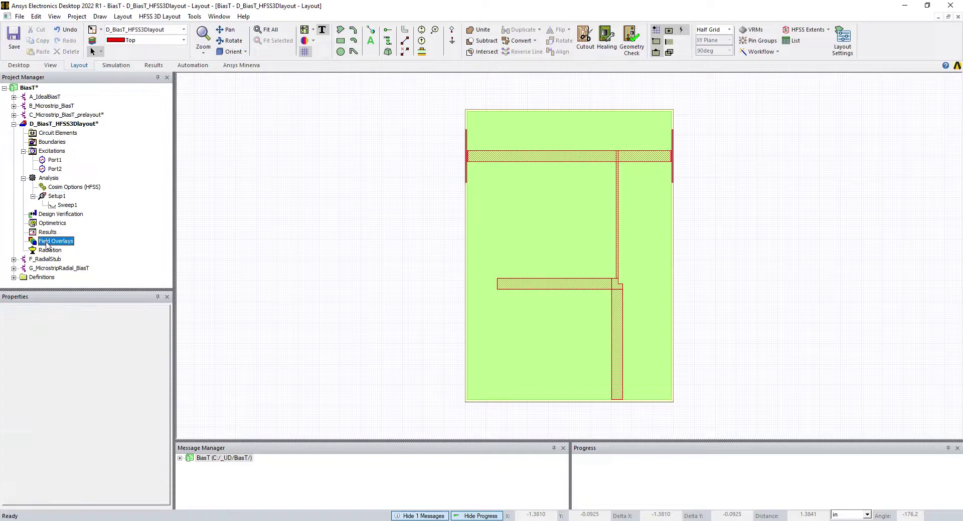
right_click(46, 242)
left_click(77, 297)
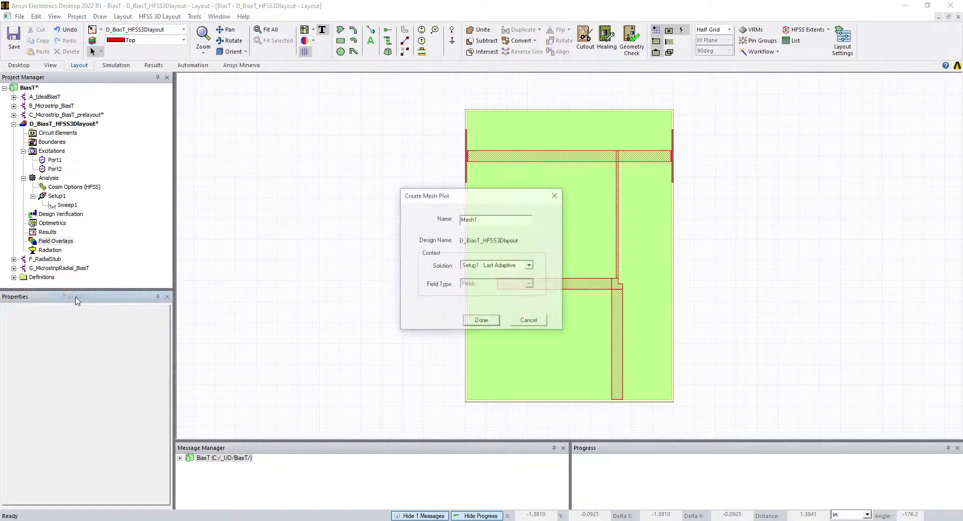
left_click(481, 321)
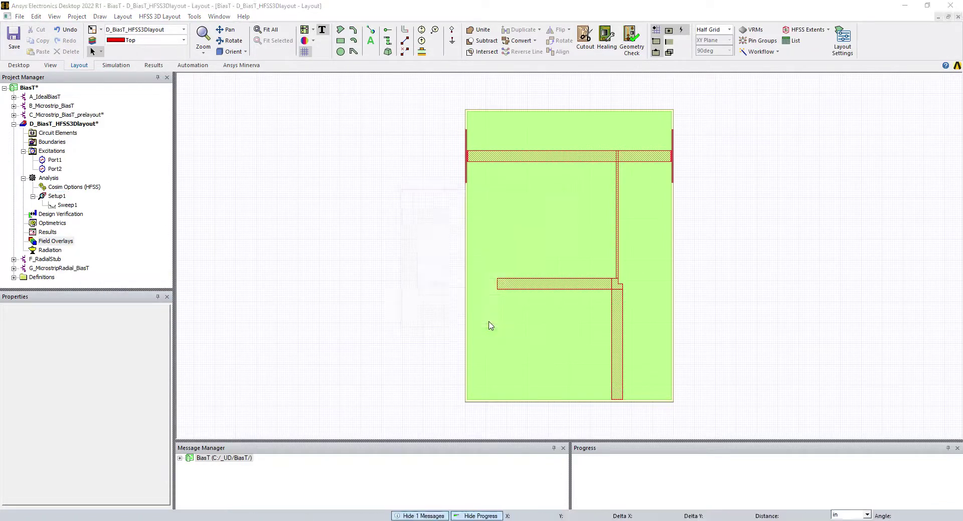
left_click(283, 219)
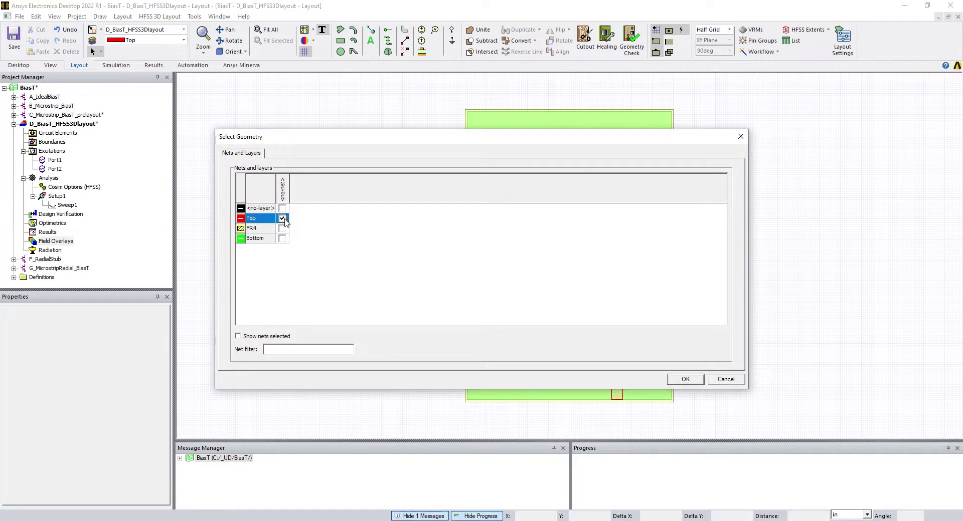
left_click(677, 379)
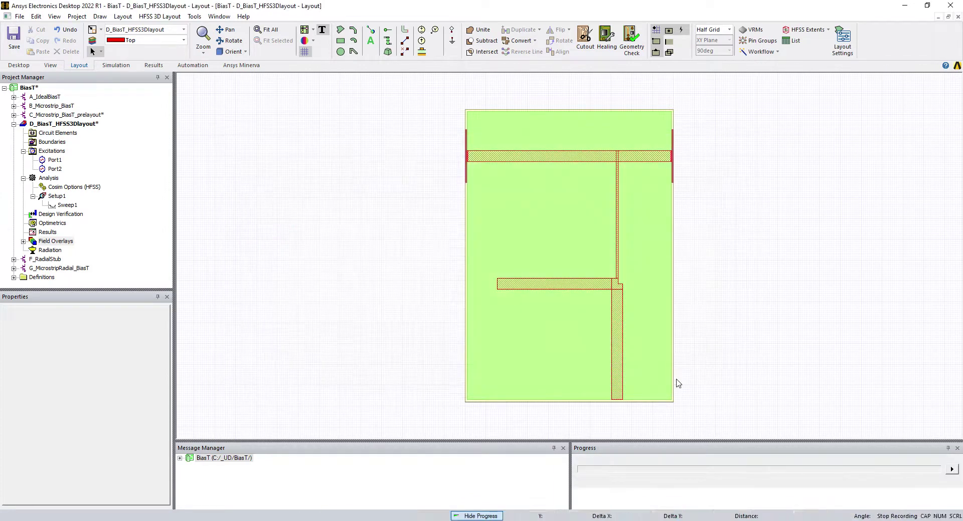
- Rotate the board into a 3D view and select Mesh1 under Field Overlays' MeshPlots
left_click(230, 41)
left_click_drag(566, 295, 561, 250)
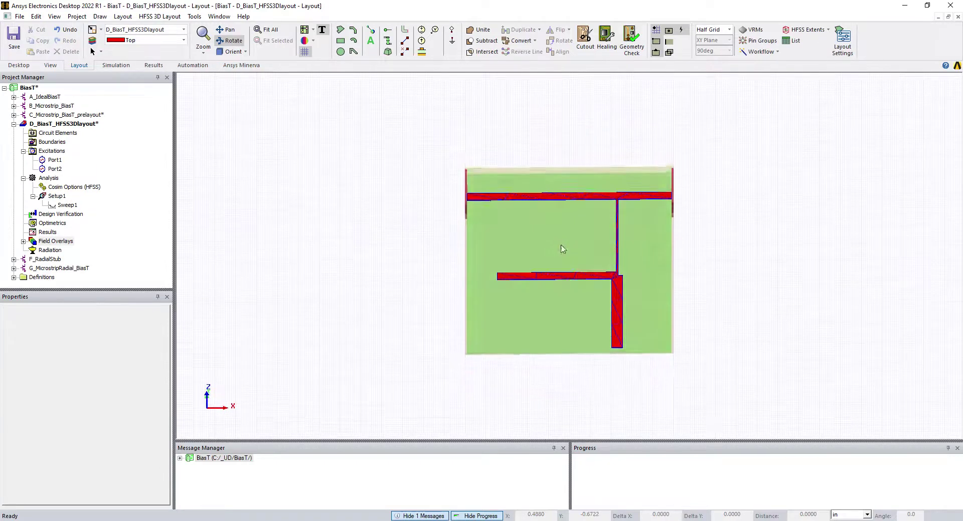
left_click_drag(488, 328, 391, 337)
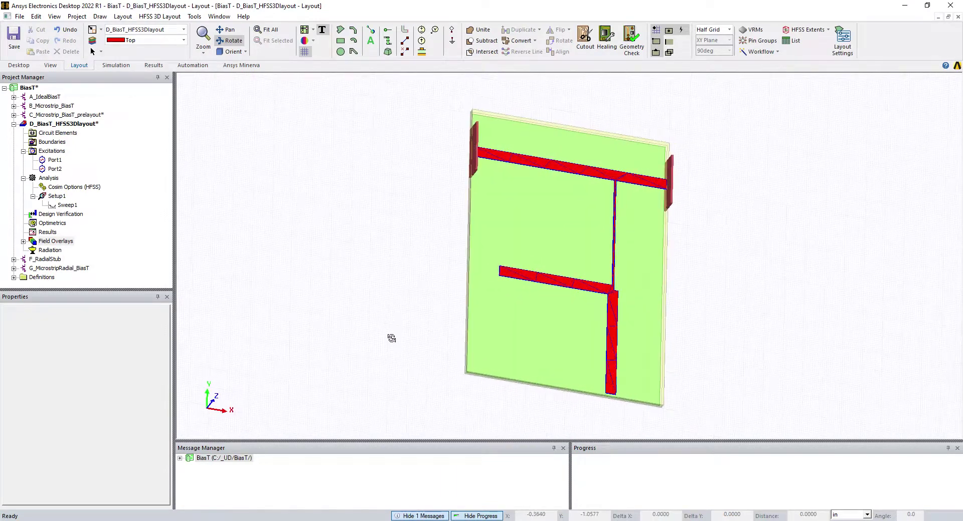
left_click(24, 242)
left_click(33, 250)
left_click(62, 260)
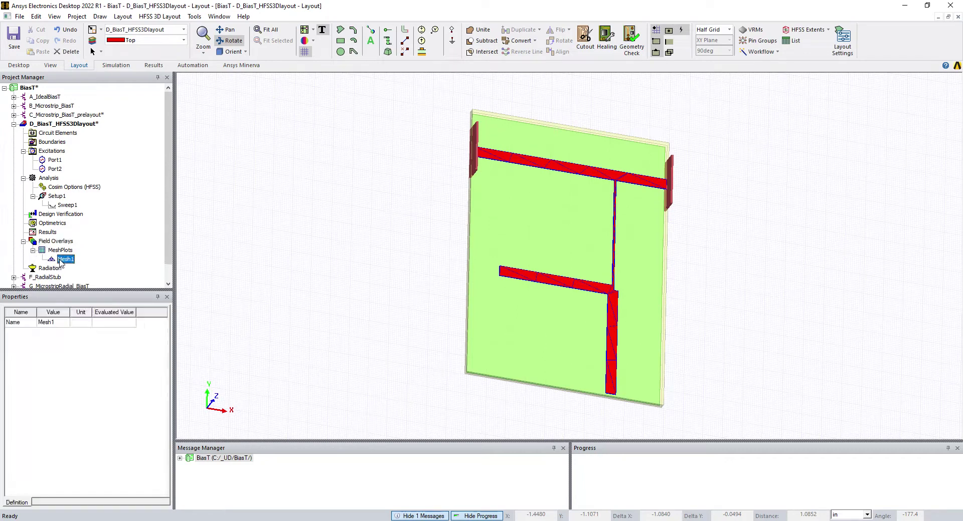
right_click(62, 259)
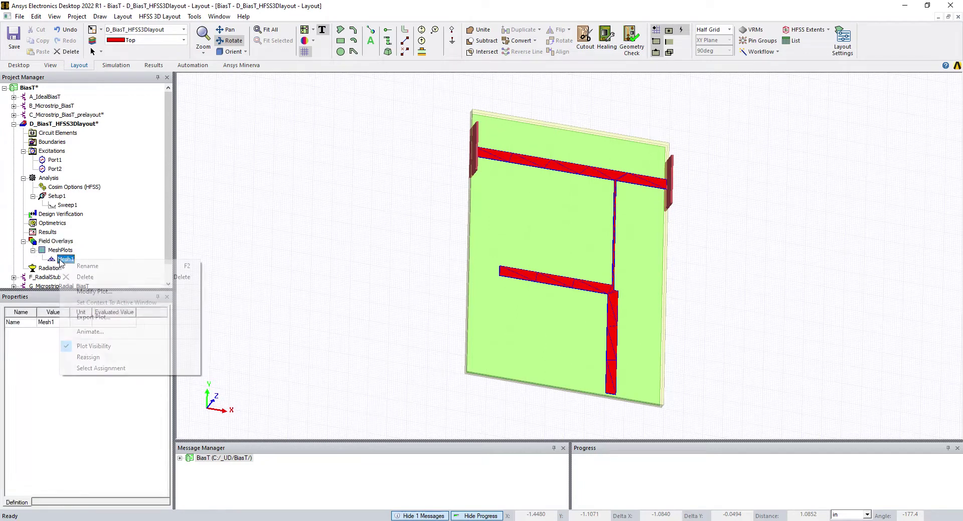
- Reassign Mesh1 from the Top layer to FR4 and rotate to inspect the substrate mesh
left_click(88, 357)
left_click(283, 219)
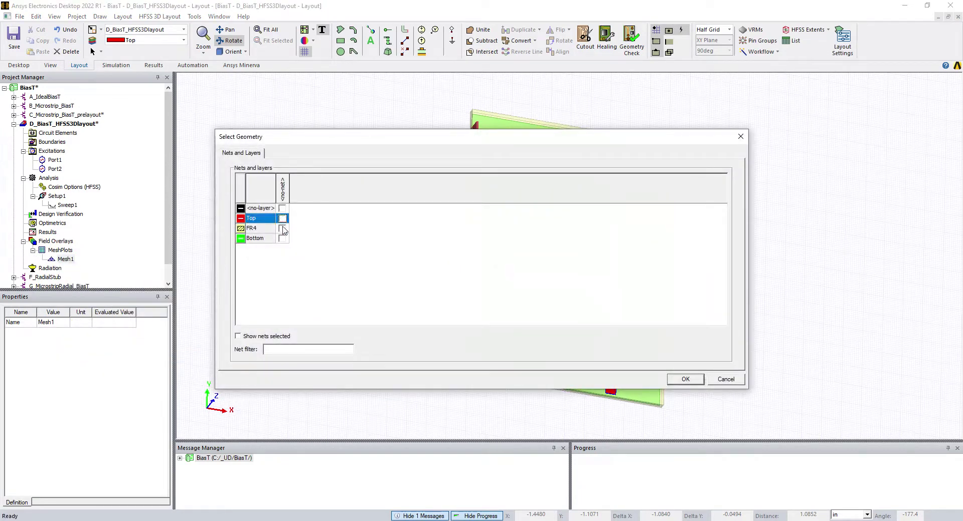
left_click(283, 229)
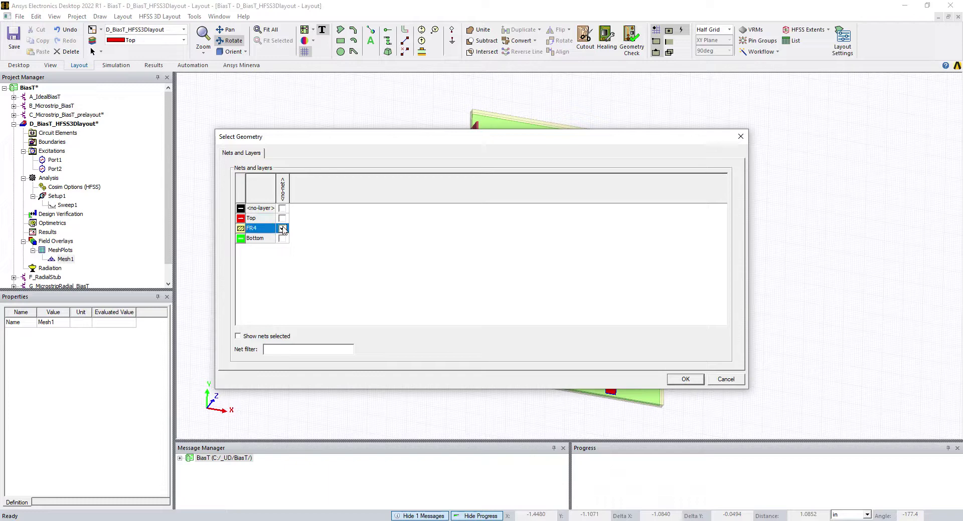
left_click(685, 379)
left_click_drag(673, 374, 348, 282)
left_click_drag(775, 255, 733, 299)
left_click_drag(292, 290, 301, 236)
left_click_drag(792, 166, 815, 163)
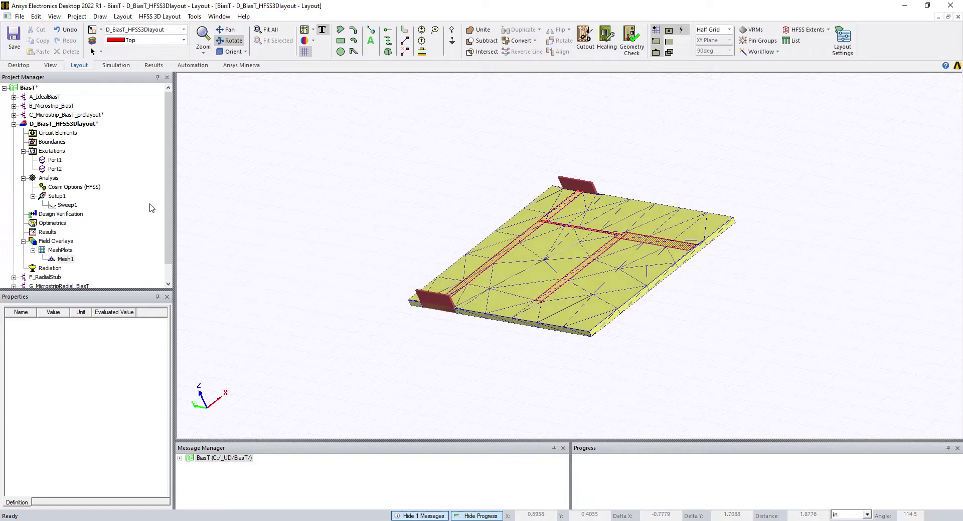
- Reassign Mesh1 from FR4 to the Bottom layer and rotate to inspect the triangular mesh
left_click(63, 260)
right_click(63, 259)
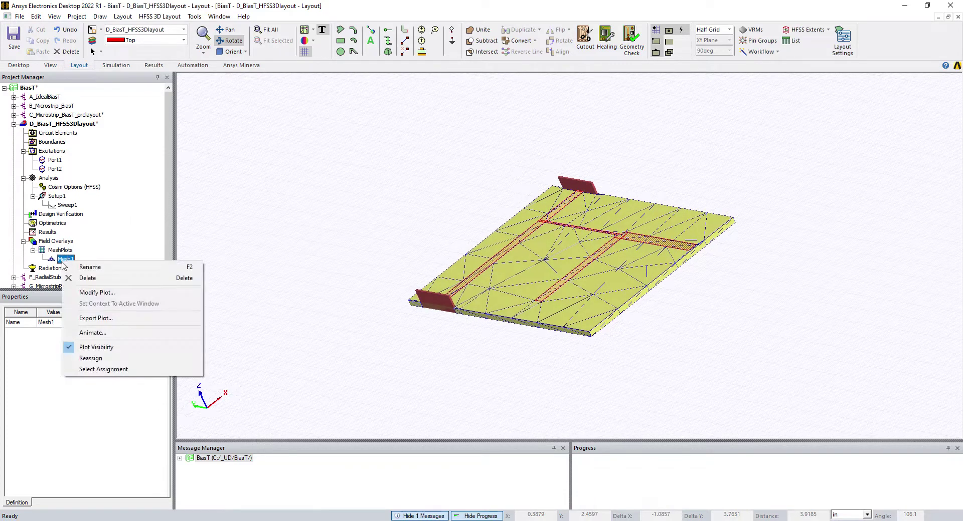
left_click(97, 359)
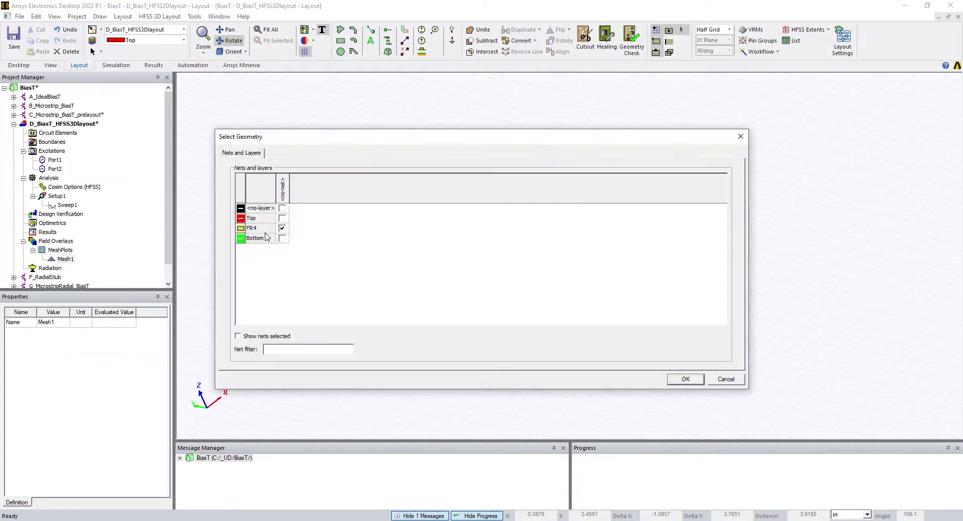
left_click(281, 228)
left_click(282, 238)
left_click(685, 379)
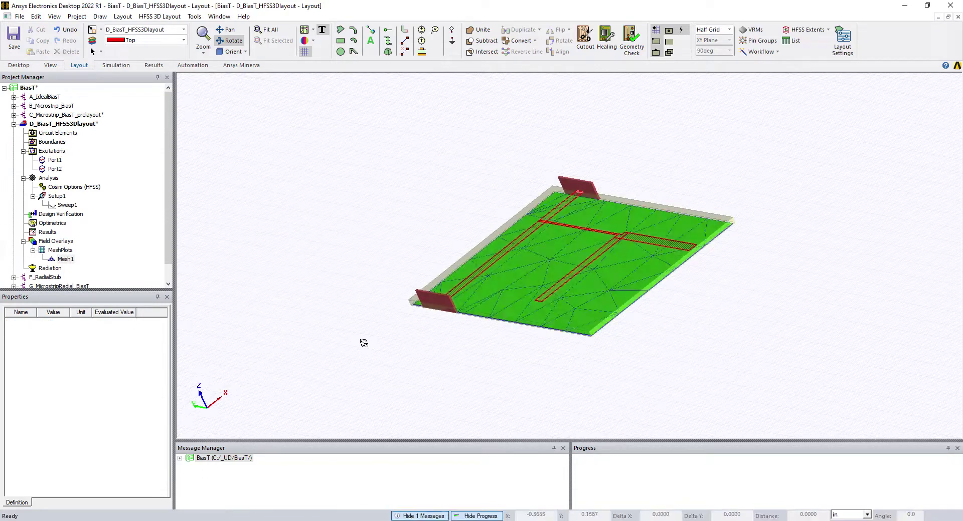
left_click_drag(364, 344, 254, 268)
left_click_drag(667, 134, 709, 196)
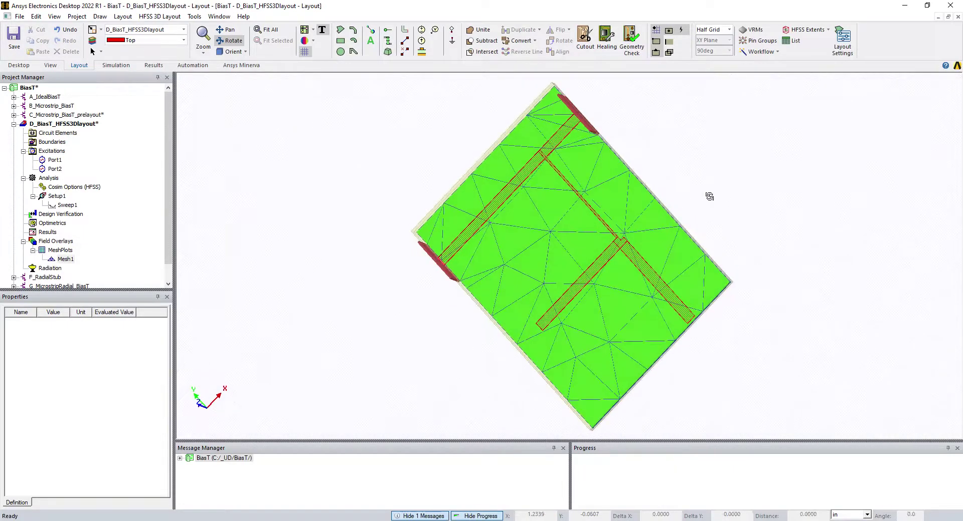
left_click_drag(286, 256, 284, 237)
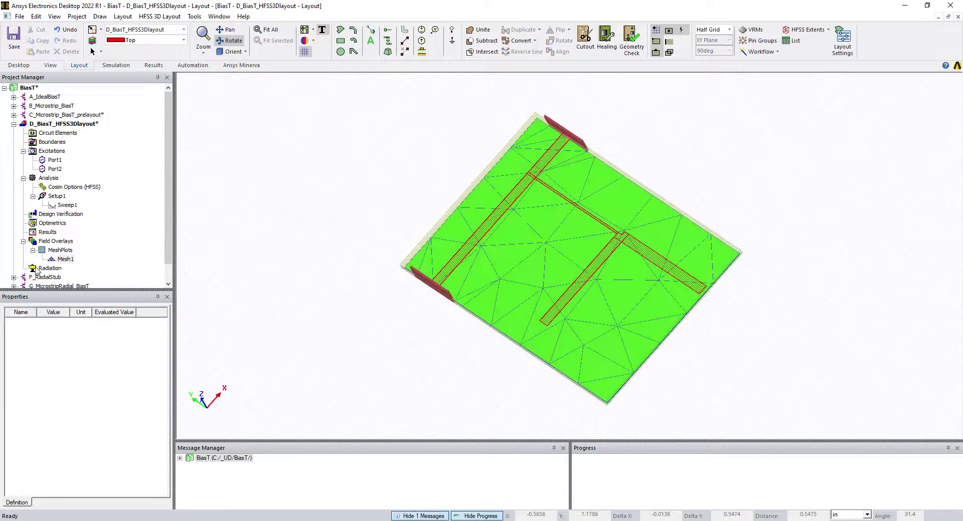
right_click(60, 260)
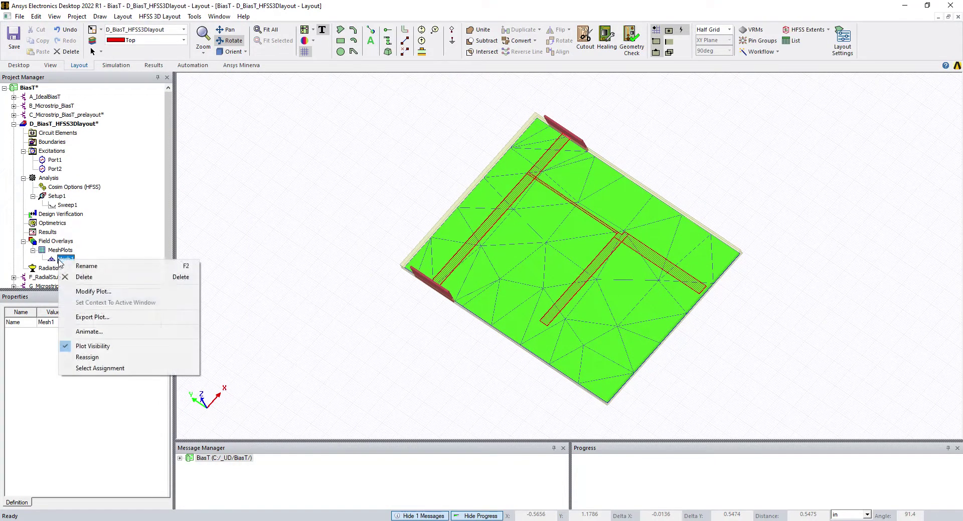
- Hide the Mesh1 plot and orient the layout to the Top view
left_click(95, 347)
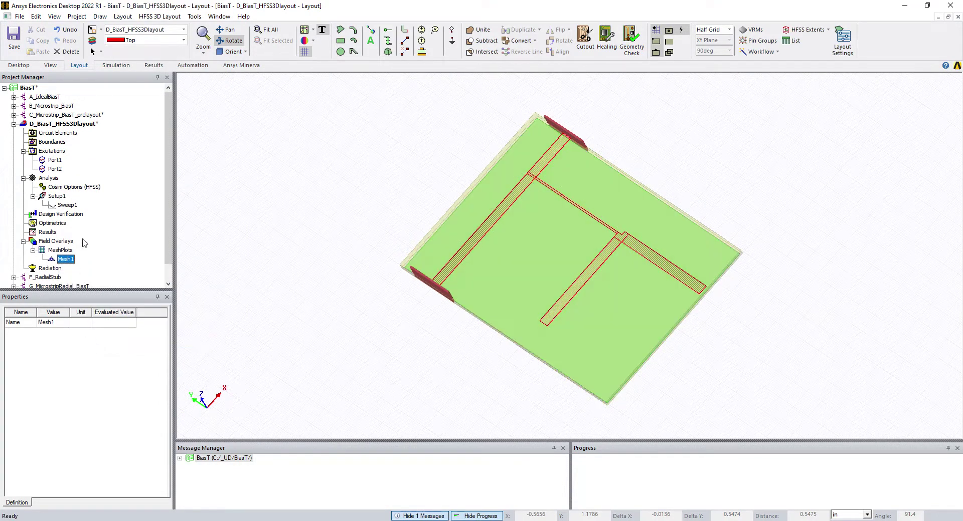
left_click(246, 53)
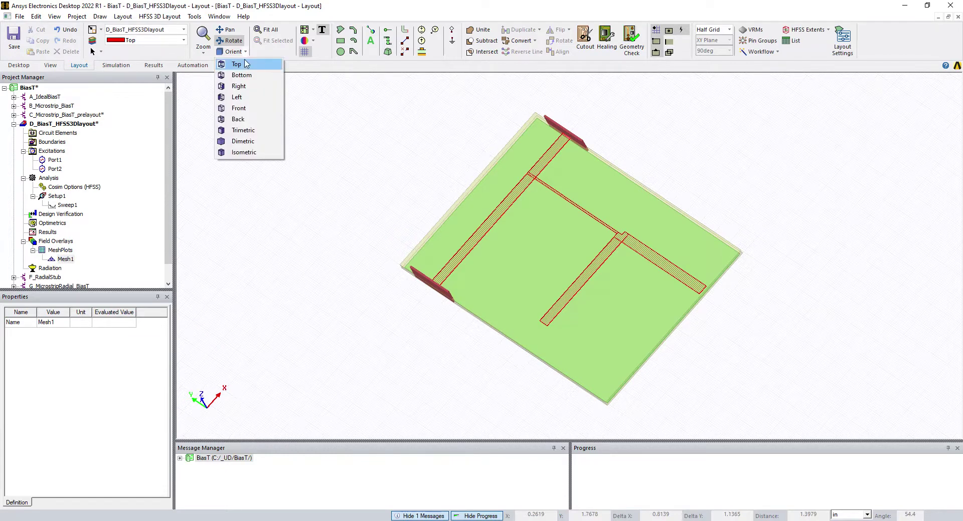
left_click(248, 70)
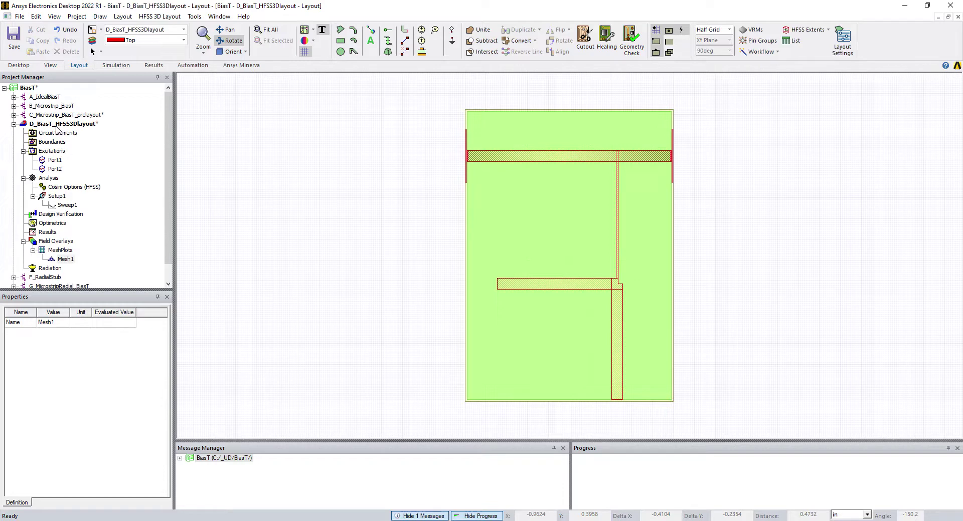
- Check that the design's HFSS meshing method is still Phi mesh in Design Settings
right_click(55, 127)
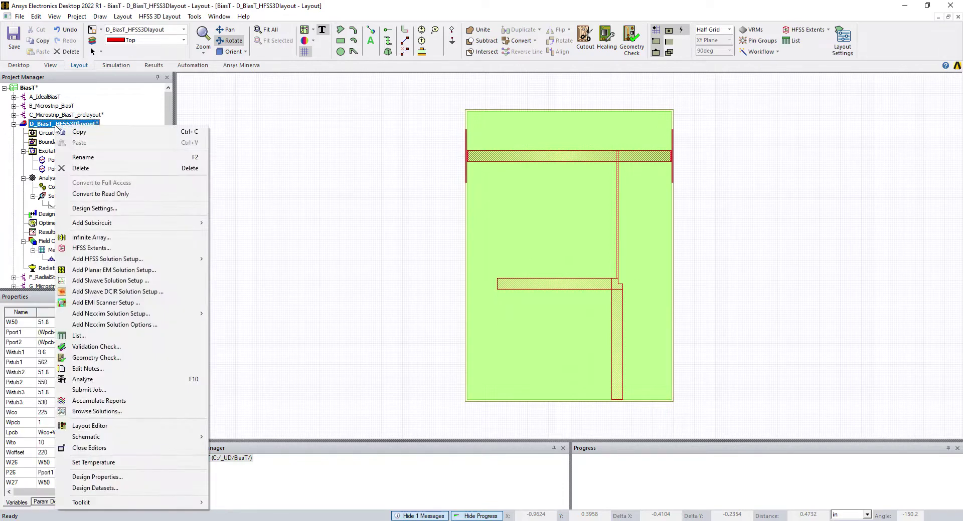
left_click(93, 209)
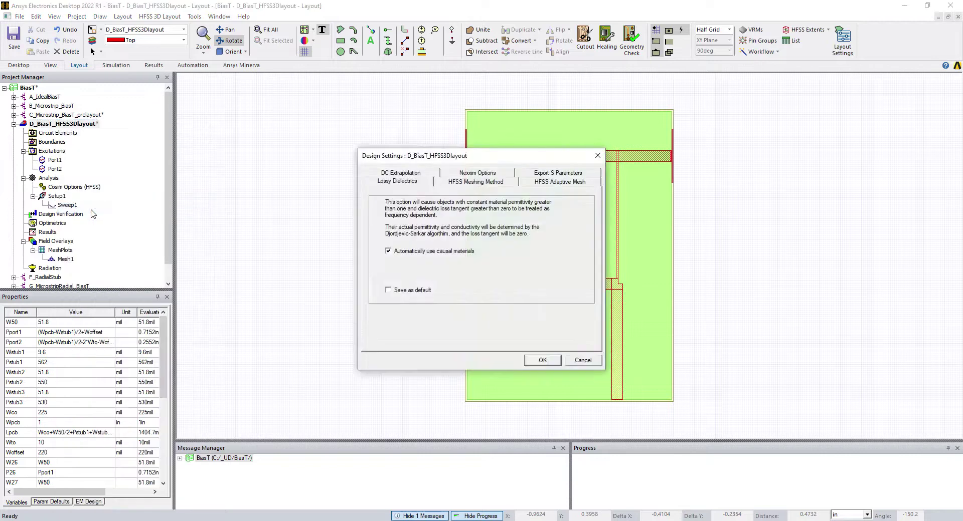
left_click(477, 184)
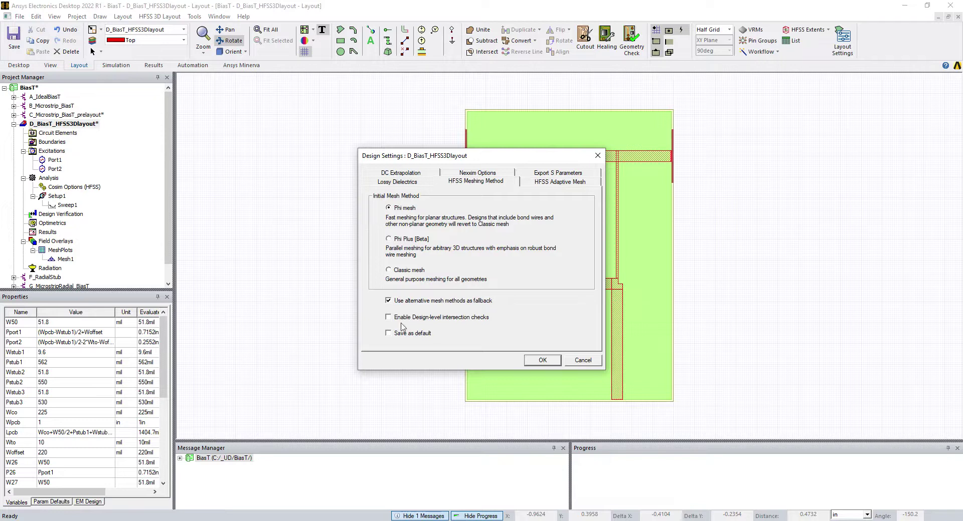
left_click(535, 361)
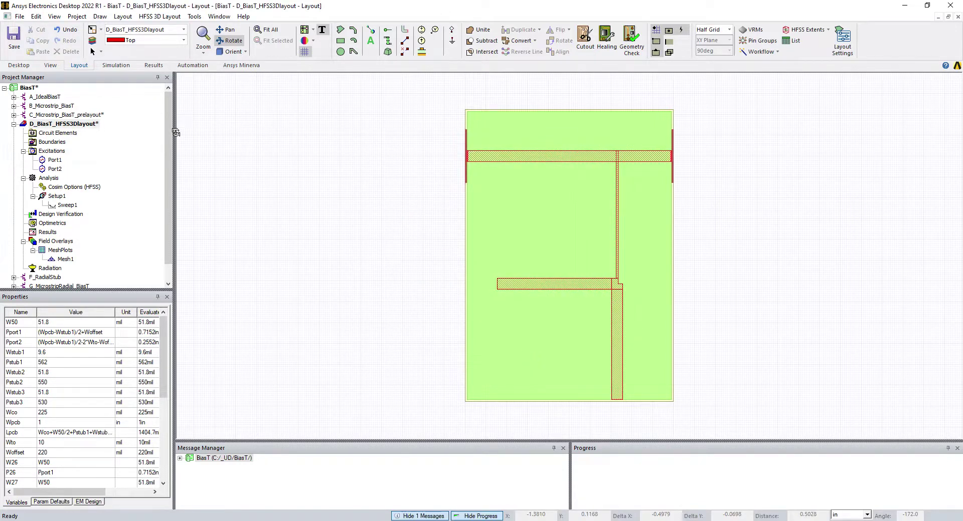
- Save the BiasT project
left_click(101, 52)
left_click(200, 120)
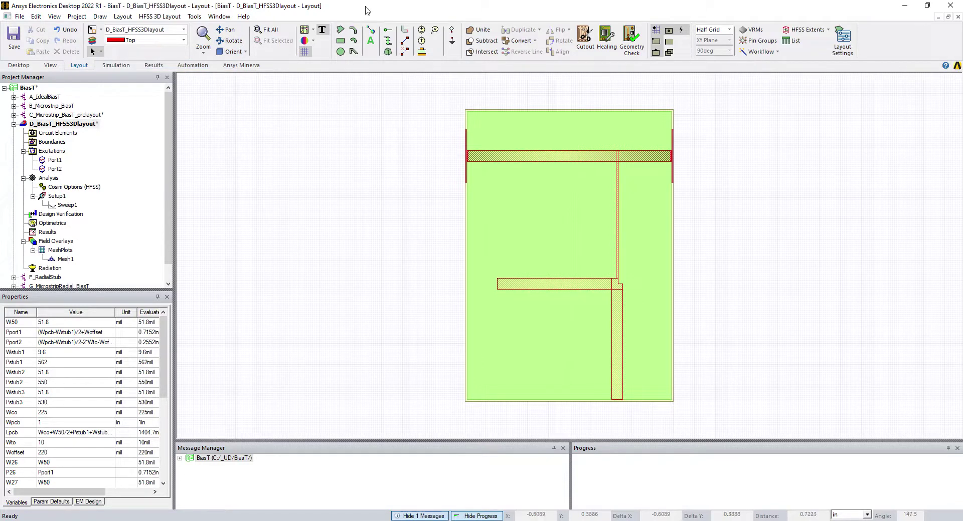
left_click(14, 36)
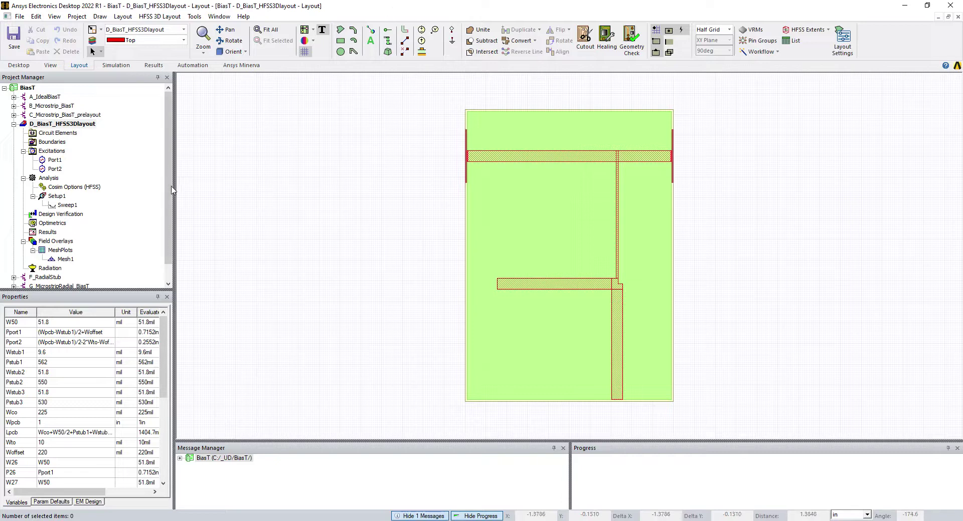
- Run a validation check on D_BiasT_HFSS3Dlayout and close the all-passed results
left_click(53, 198)
right_click(54, 199)
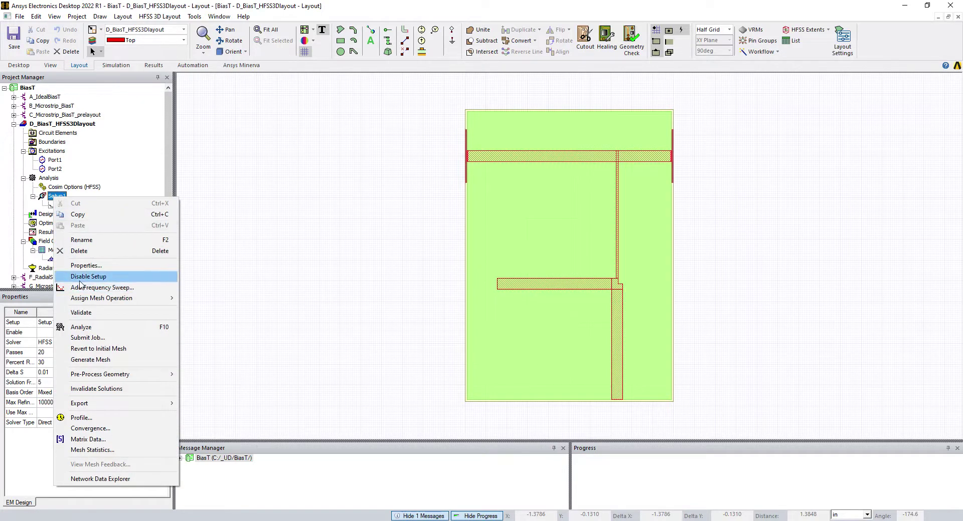
left_click(198, 17)
left_click(159, 16)
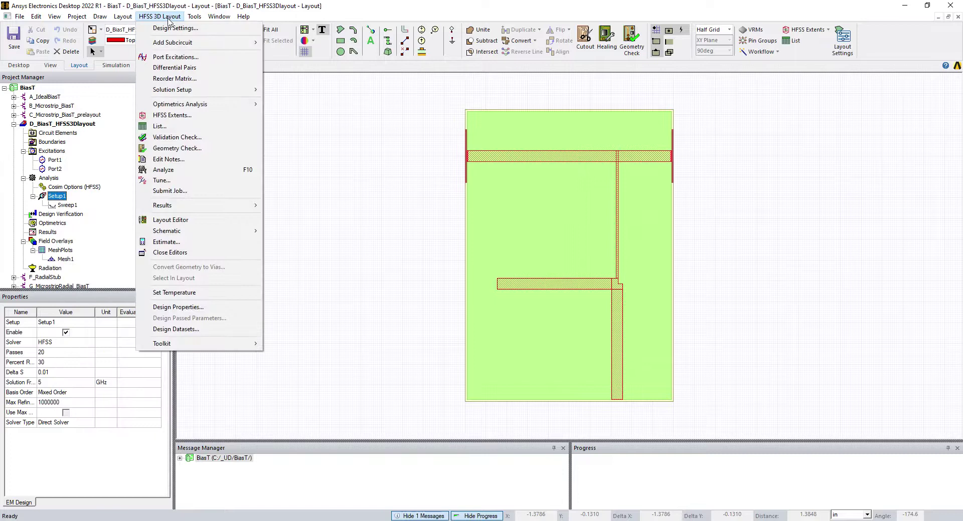
left_click(180, 138)
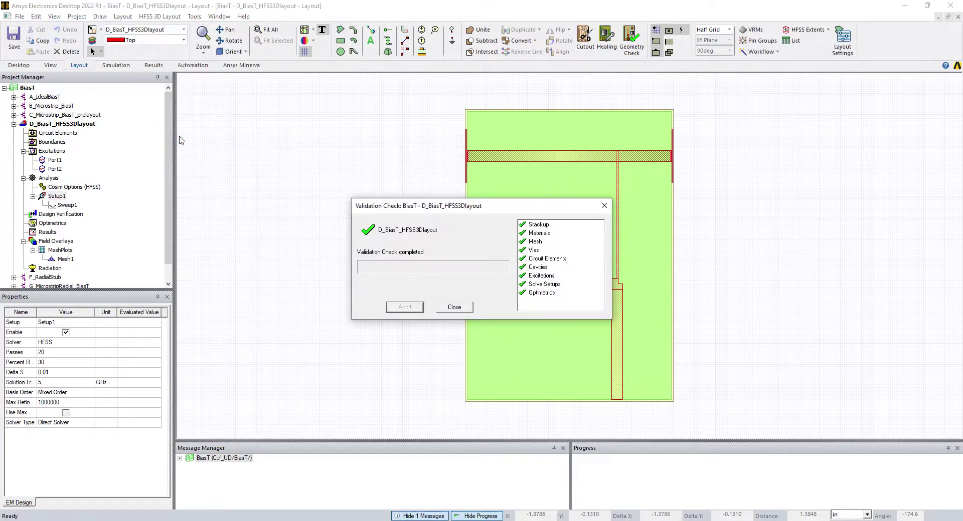
left_click(454, 306)
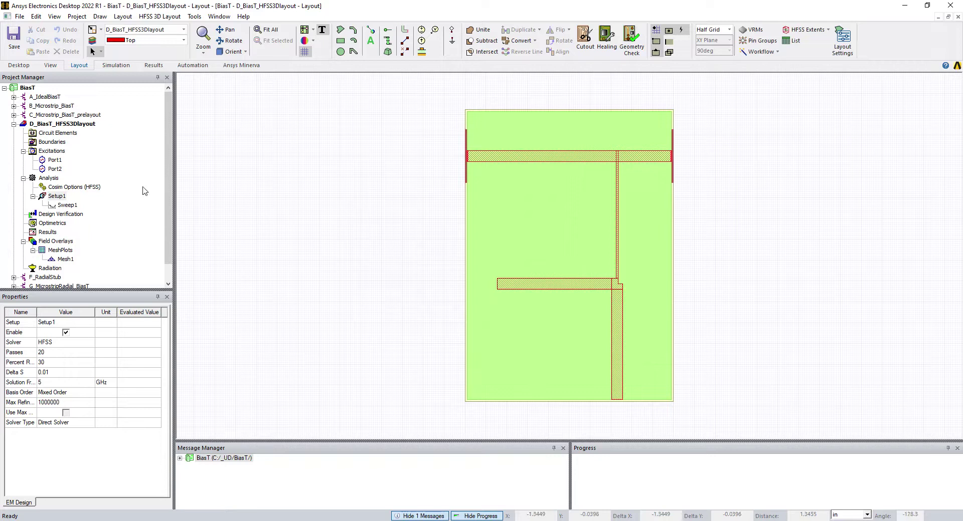
right_click(57, 197)
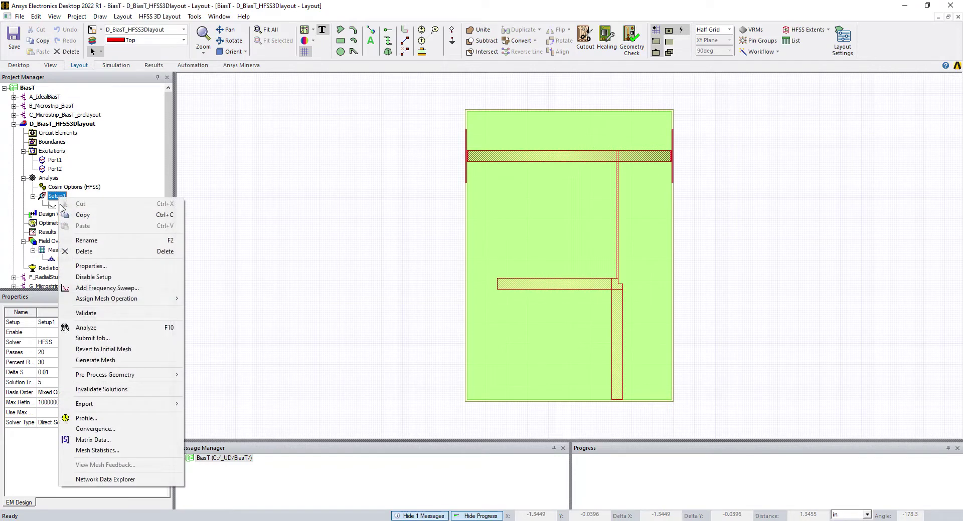
- Analyze the design with Setup1 and let the adaptive solve finish
left_click(86, 327)
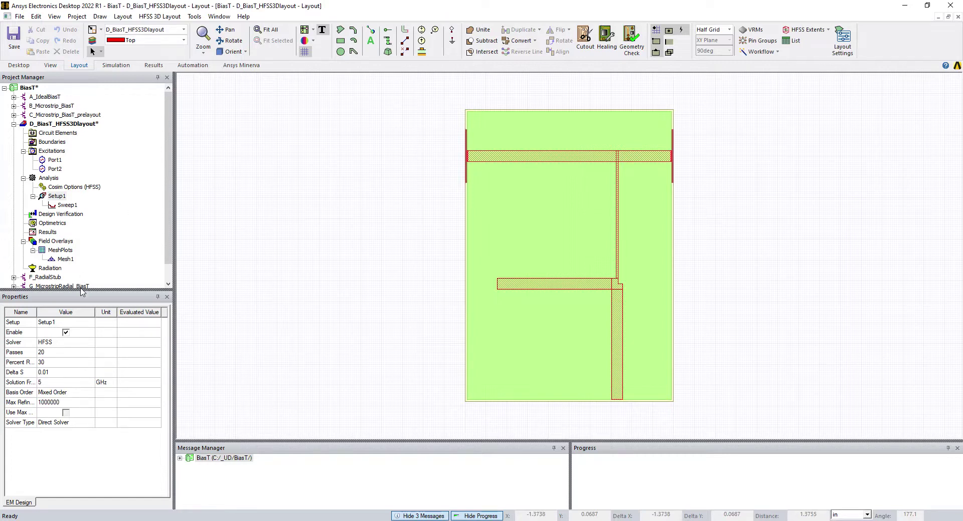
- Create S Parameter Plot 1 with dB S(Port1,Port1) and dB S(Port2,Port1) traces from Sweep1
left_click_drag(80, 288, 82, 322)
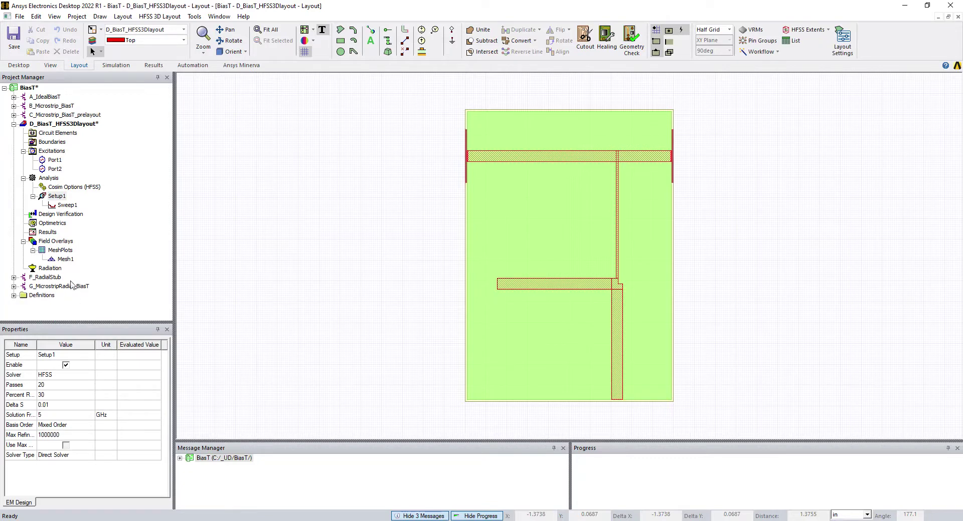
left_click(48, 232)
right_click(44, 235)
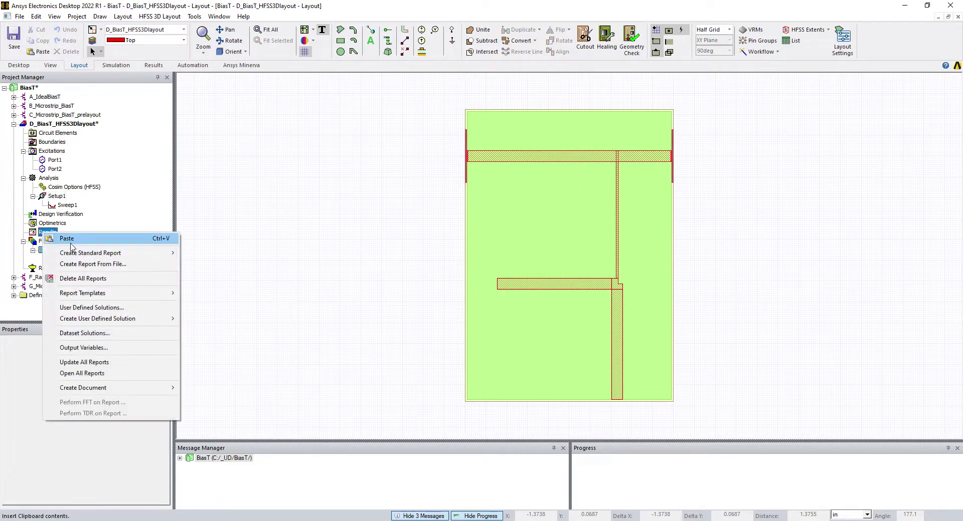
mouse_move(100, 254)
left_click(200, 251)
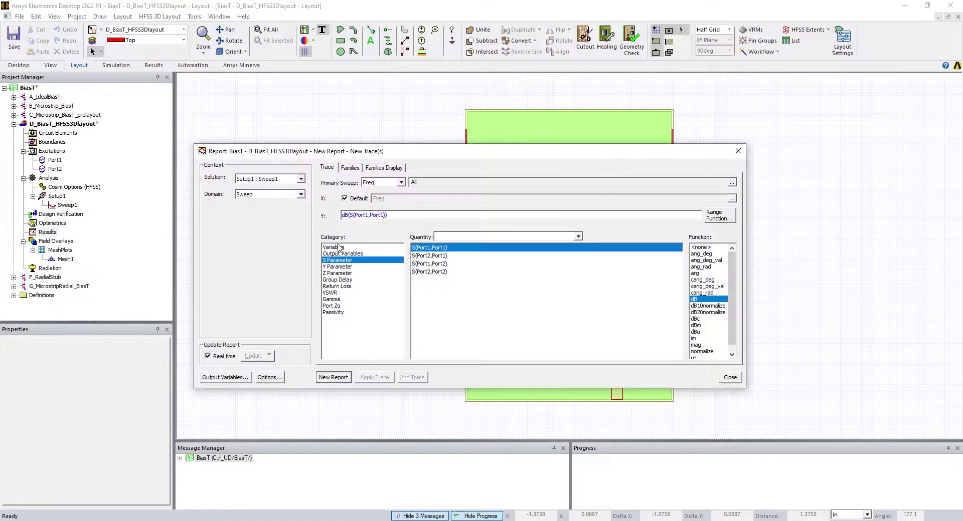
left_click(332, 378)
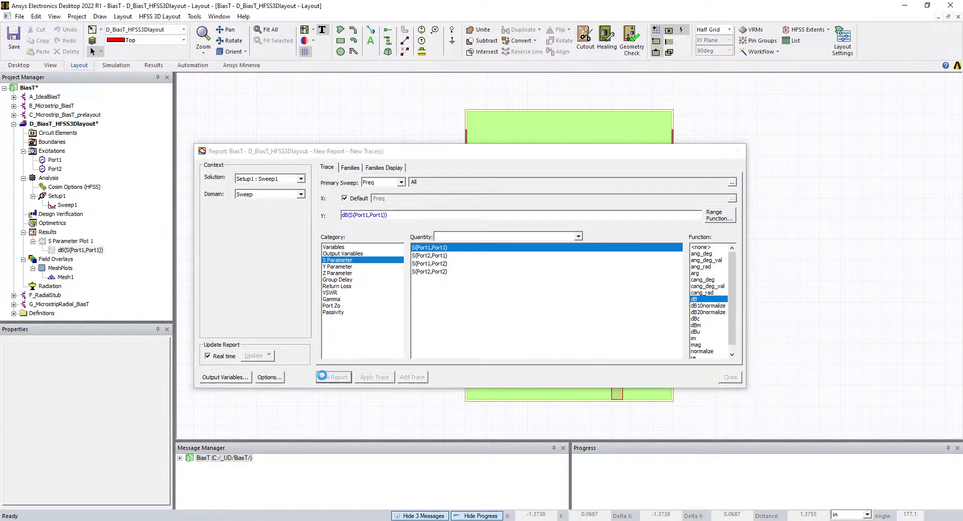
left_click(429, 256)
left_click(415, 378)
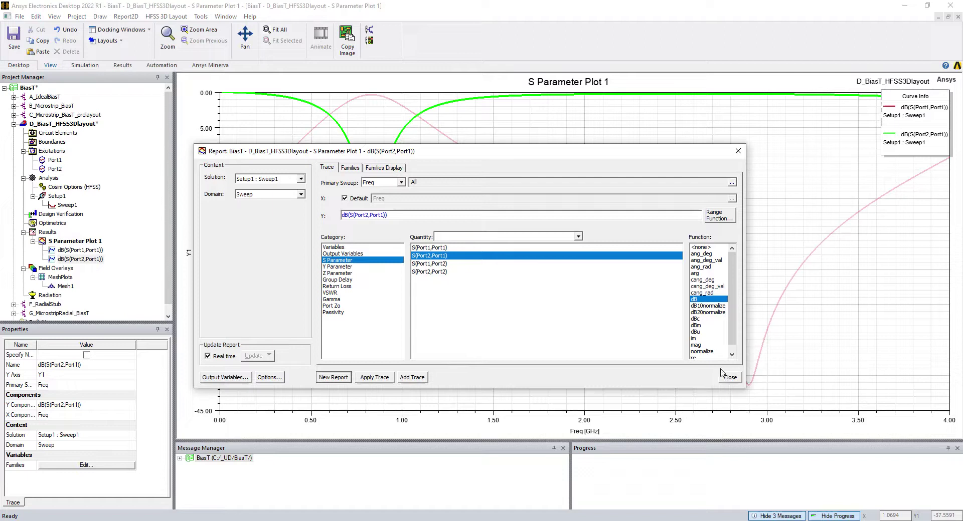
left_click(729, 378)
left_click(562, 295)
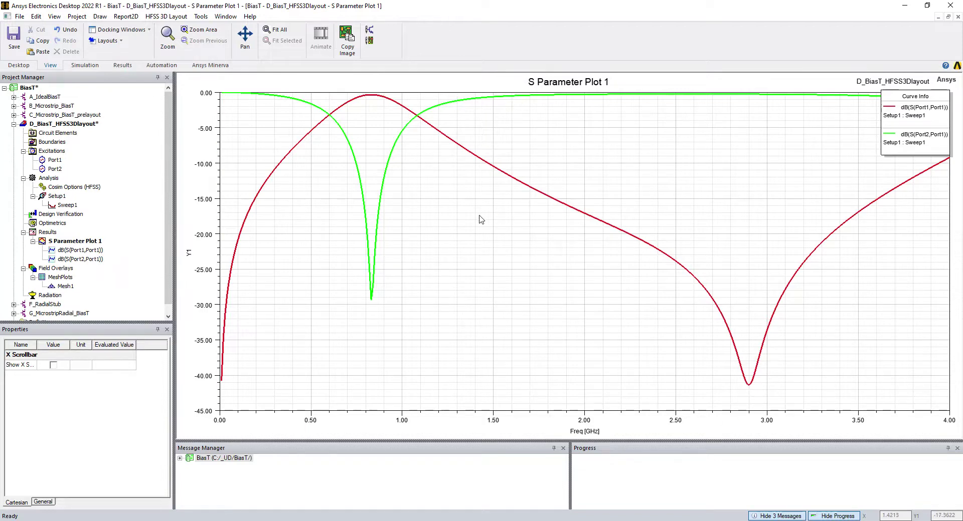
left_click(50, 125)
- Open D_BiasT_HFSS3Dlayout's properties, enlarge the dialog, and review local variables like W50 and Wstub1
right_click(50, 125)
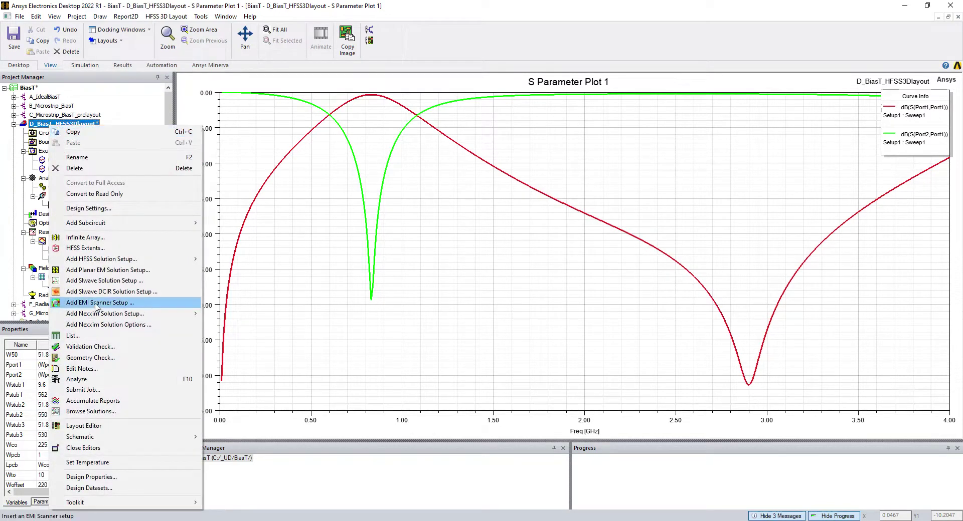
left_click(101, 476)
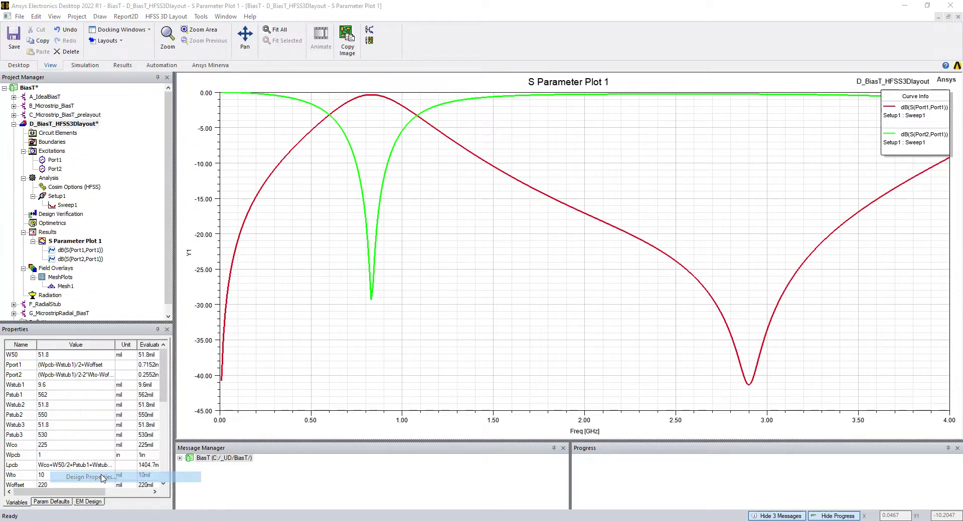
left_click_drag(419, 167, 436, 110)
left_click_drag(507, 301, 535, 466)
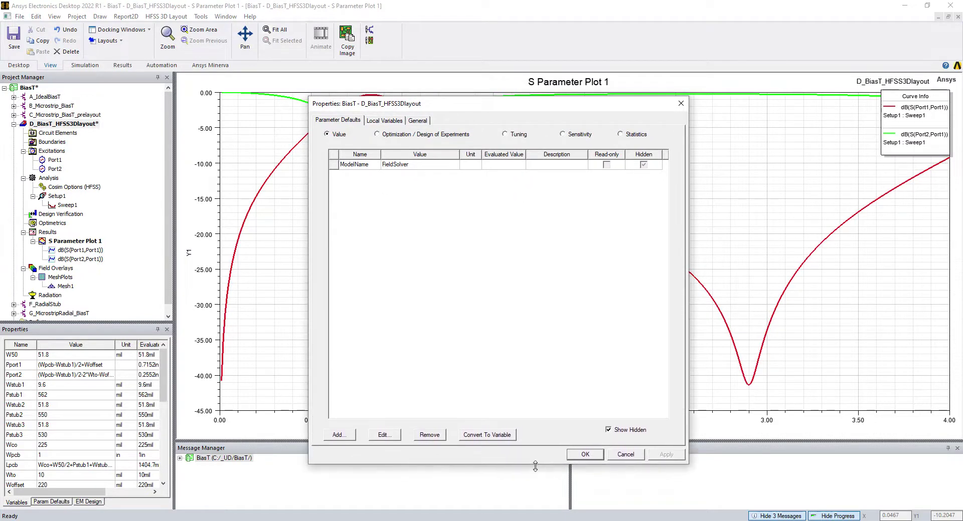
left_click(391, 122)
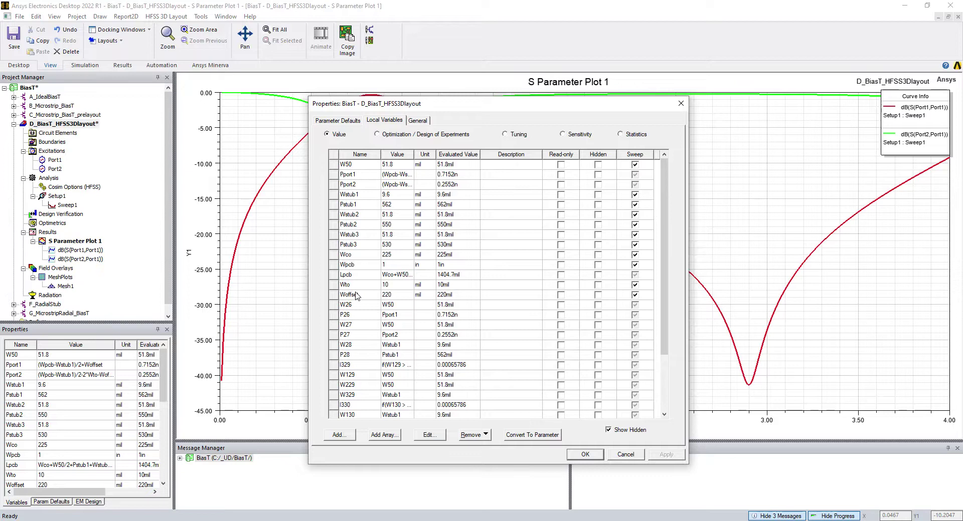
scroll(379, 337, "down", 3)
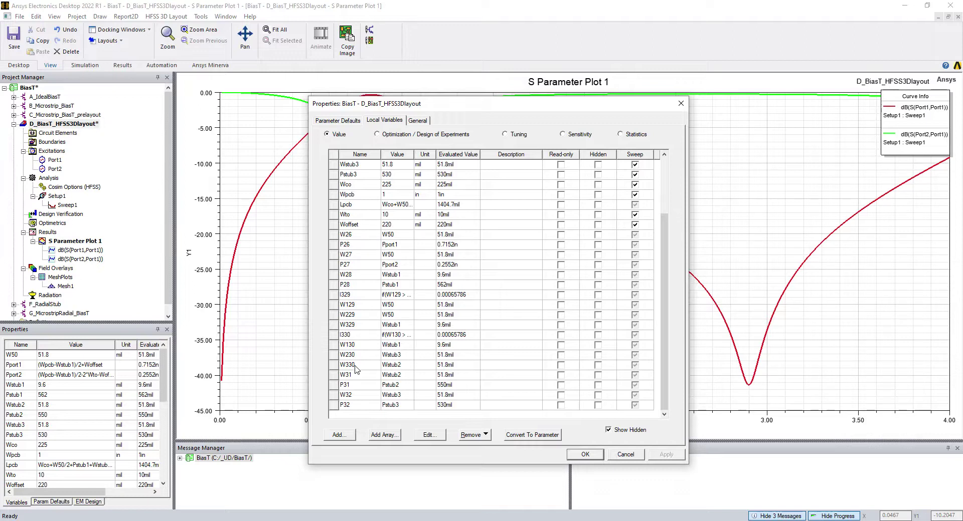
scroll(356, 370, "up", 3)
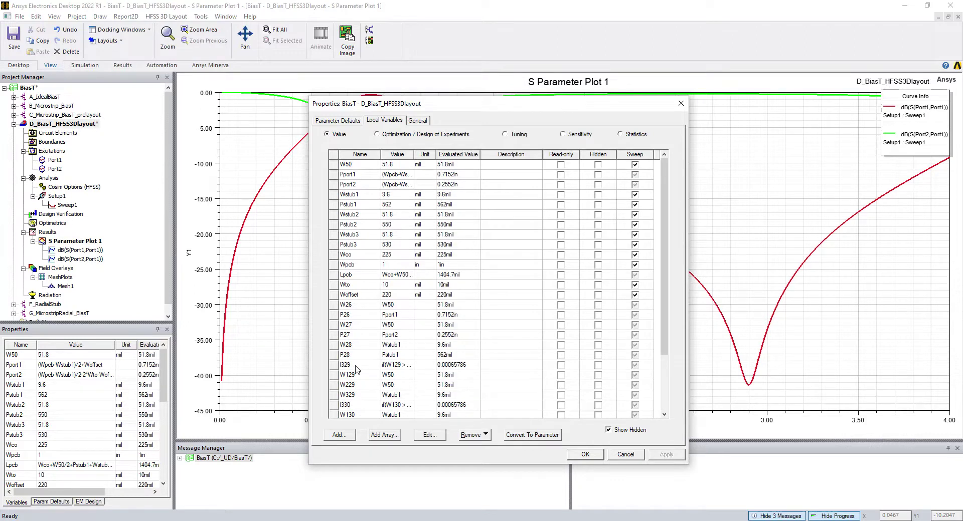
scroll(371, 362, "down", 3)
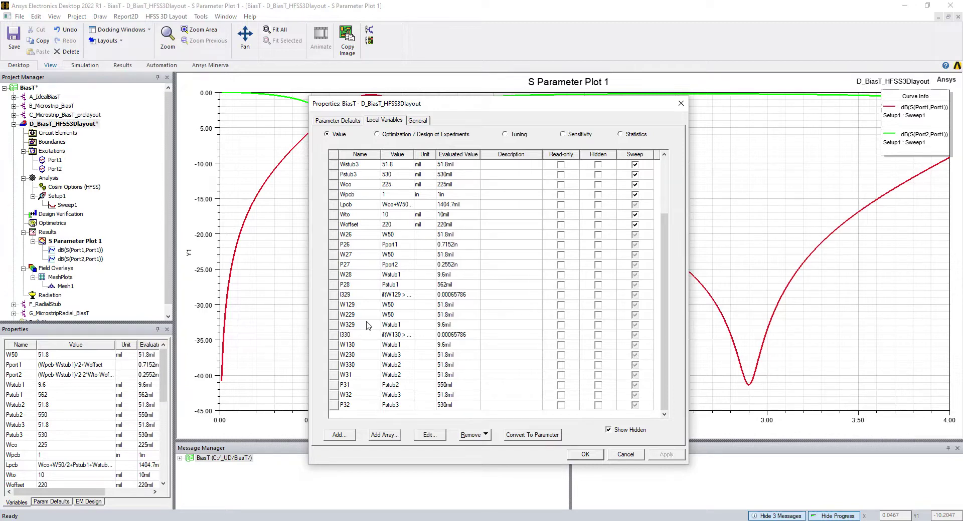
scroll(368, 326, "up", 3)
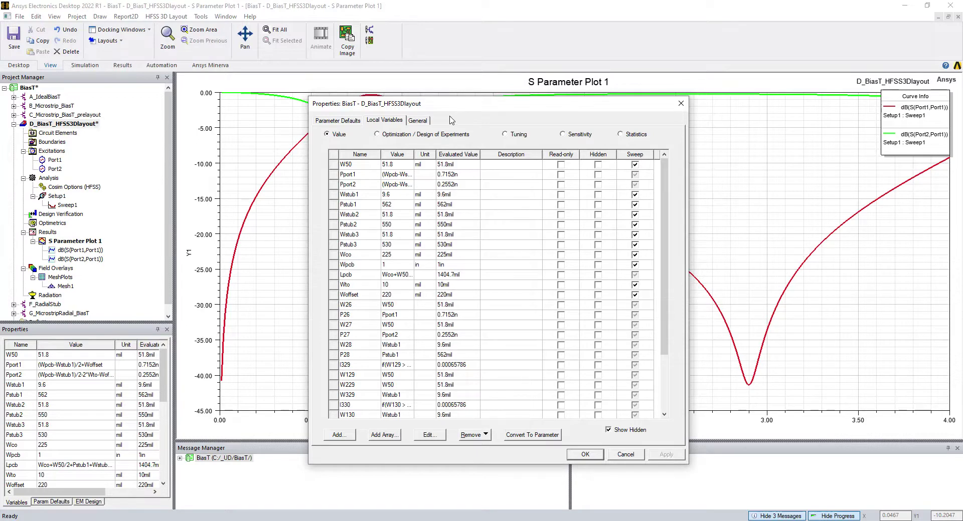
- Include Pstub1 and Pstub2 for optimization, each ranging 450–650 mil
left_click(377, 134)
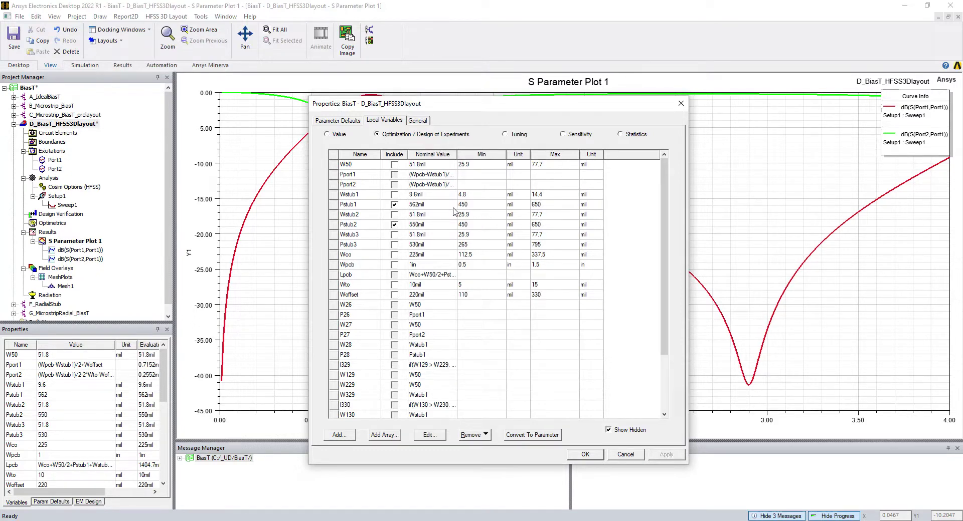
left_click(585, 455)
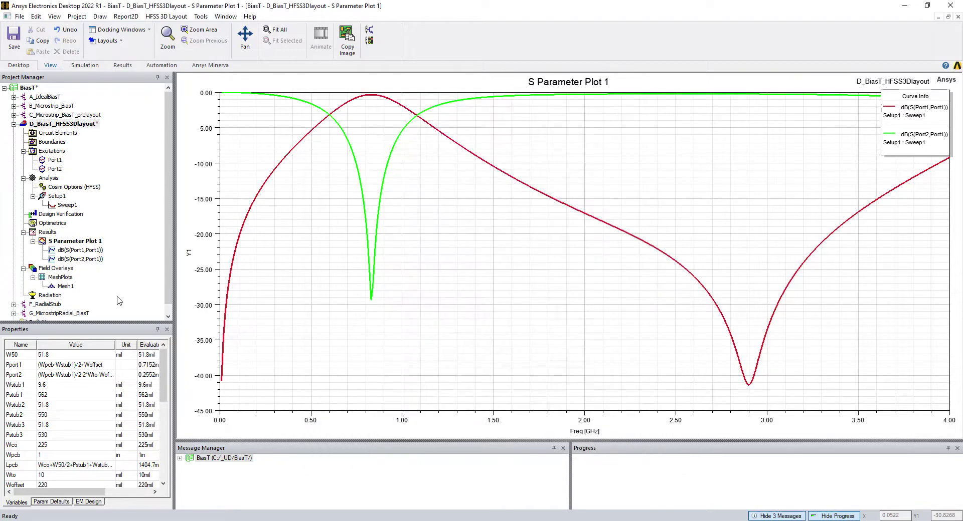
- Add an optimization setup with a dB(S(Port2,Port1)) cost-function calculation from Setup1 : Sweep1
right_click(58, 224)
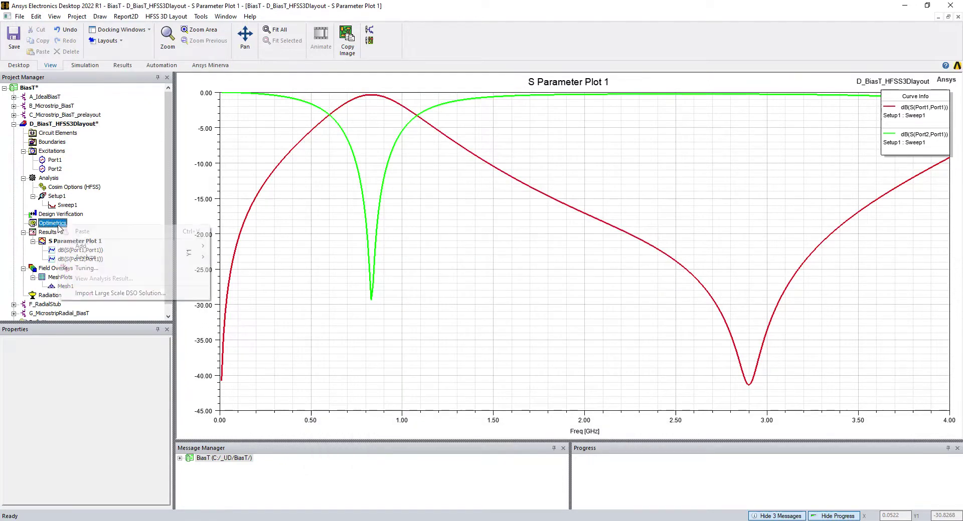
mouse_move(90, 249)
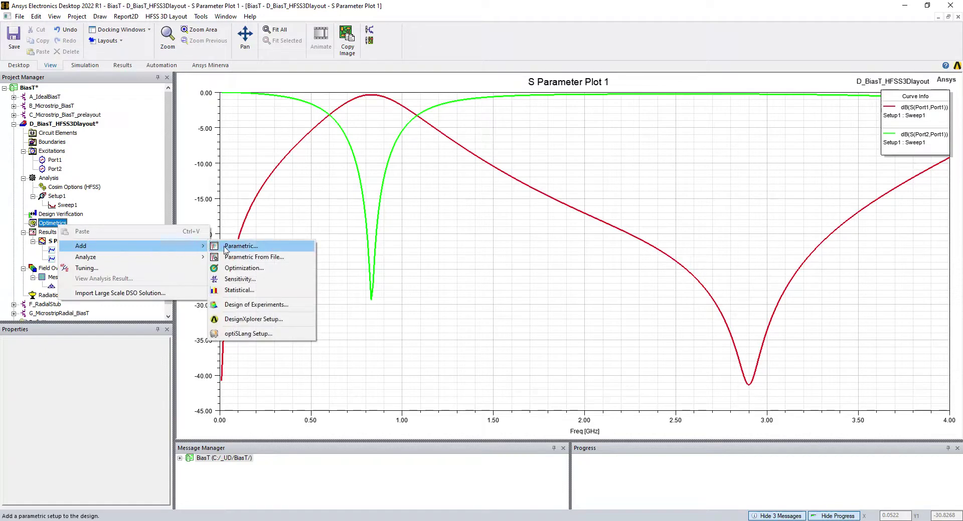
left_click(243, 268)
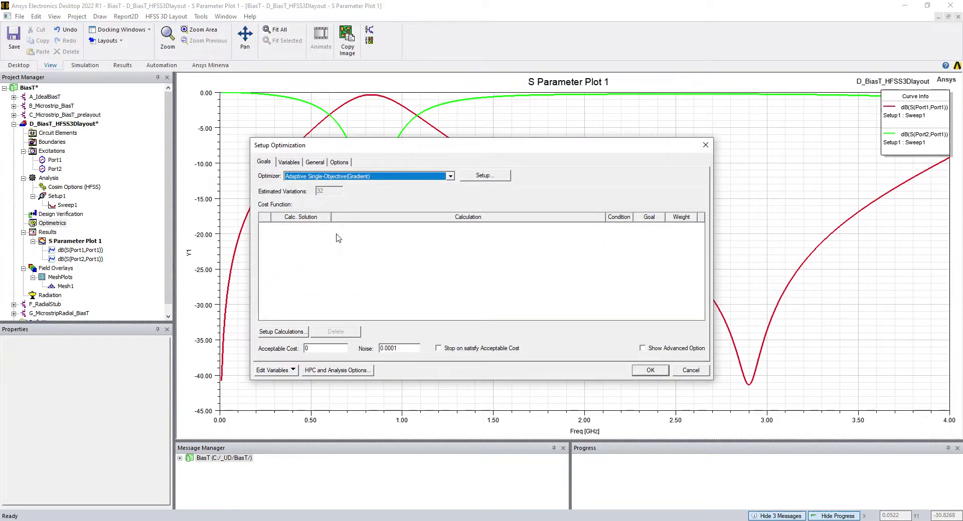
left_click(282, 332)
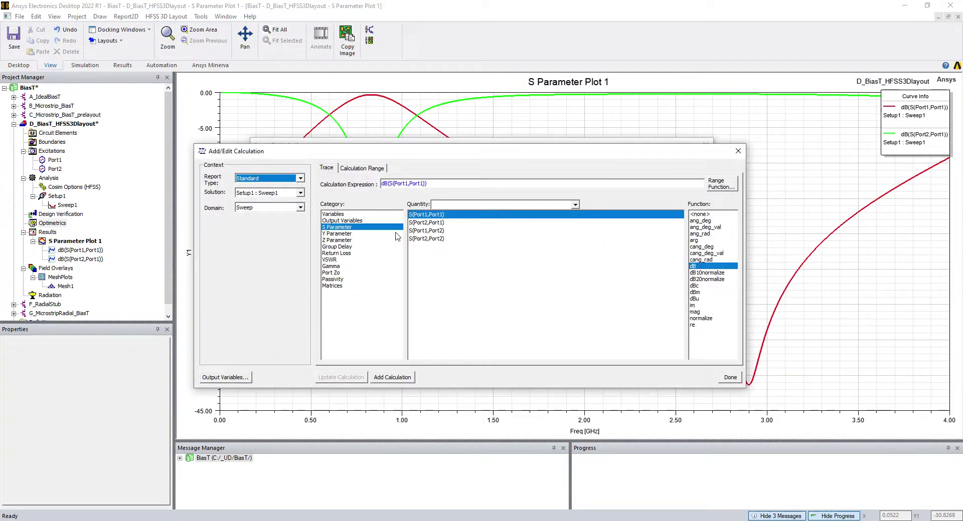
left_click(425, 223)
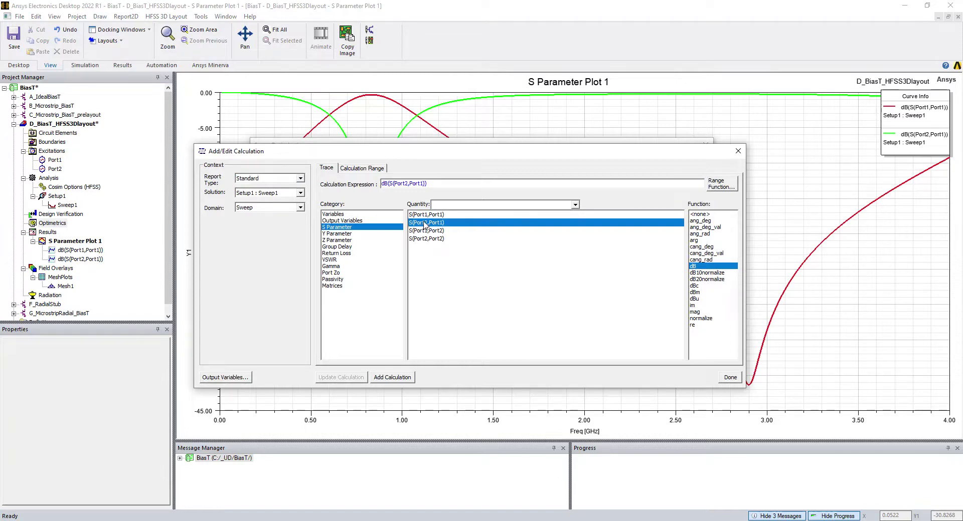
left_click(389, 377)
- Return to the goals and edit the calculation range to select individual frequency values
left_click(737, 380)
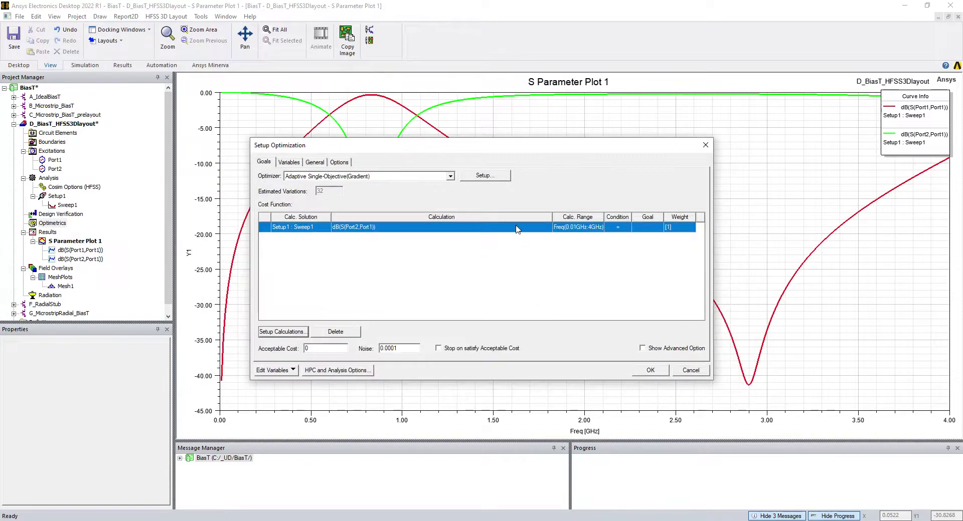
left_click(582, 227)
left_click(564, 236)
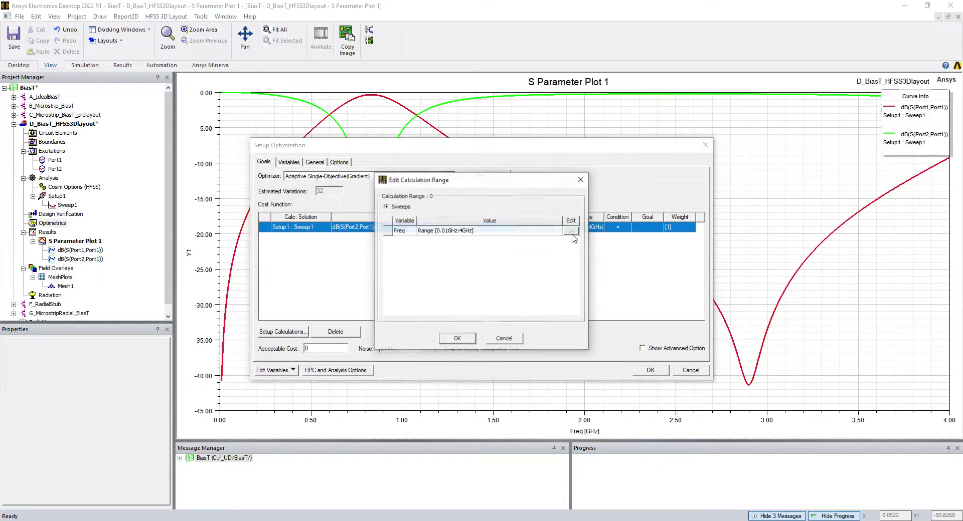
left_click(570, 231)
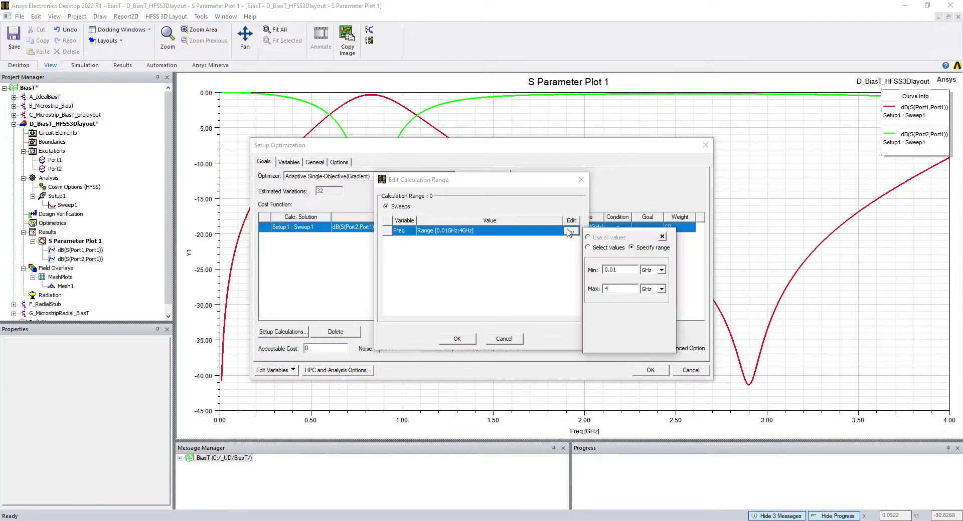
left_click(596, 247)
left_click(633, 281)
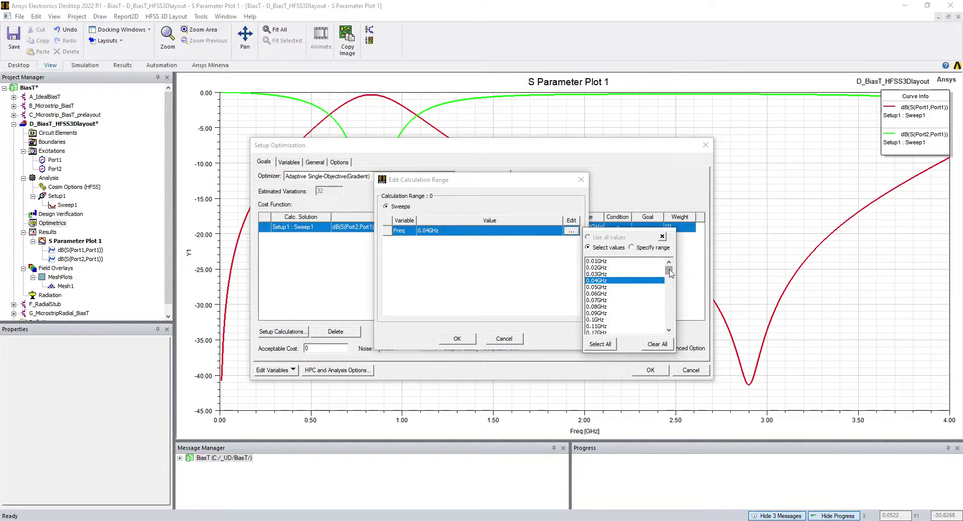
left_click_drag(669, 271, 622, 301)
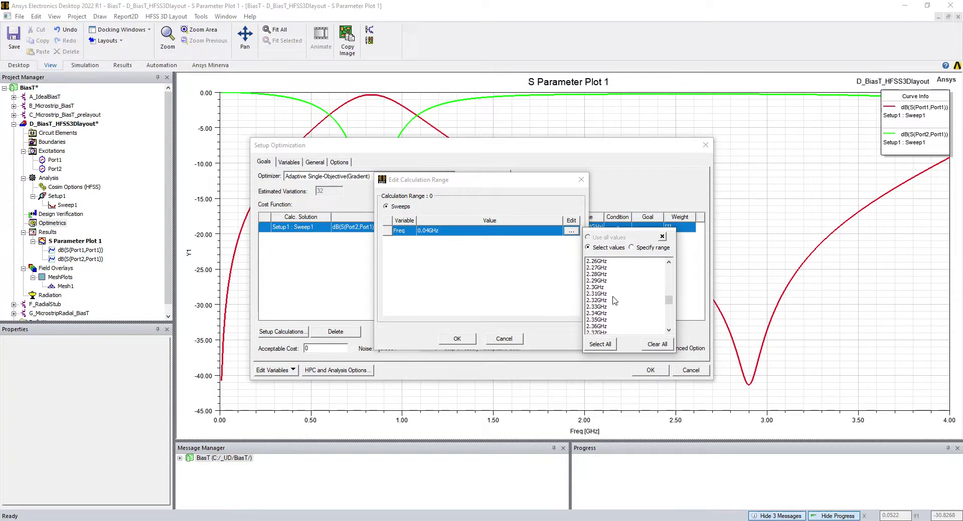
- Limit the dB(S(Port2,Port1)) goal to 3GHz and set its condition to Maximize
scroll(605, 290, "down", 10)
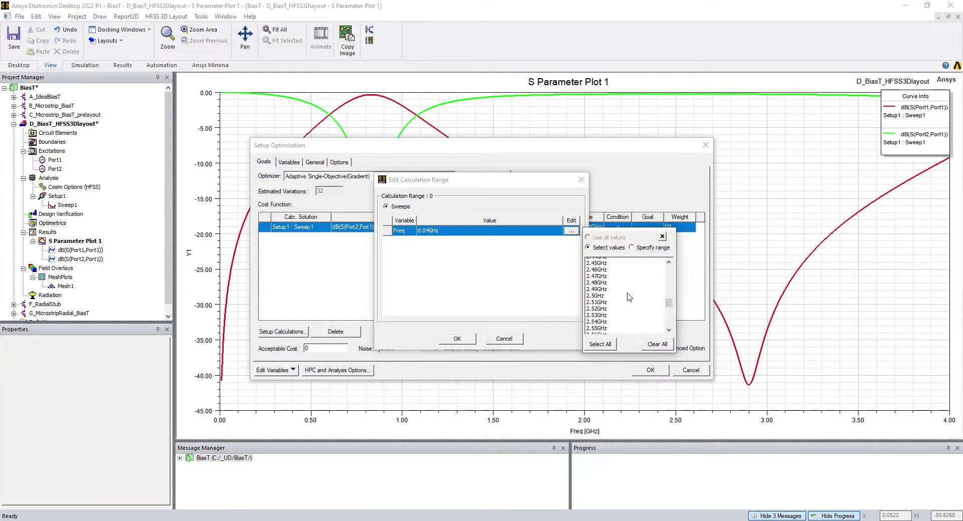
scroll(630, 297, "down", 8)
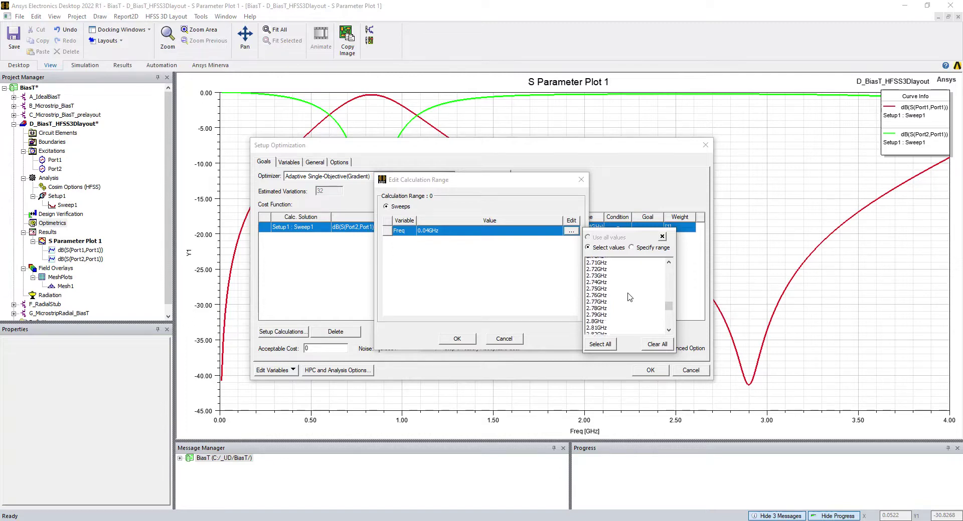
scroll(630, 297, "down", 6)
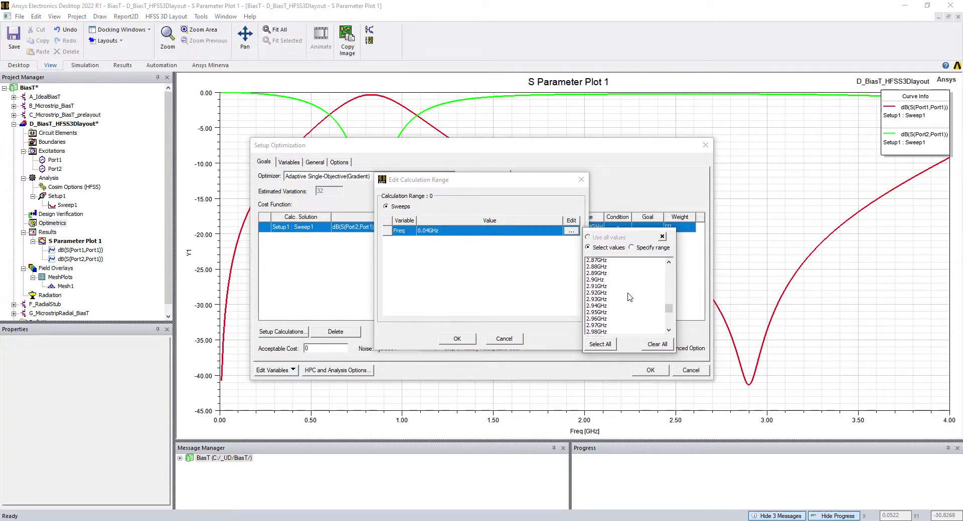
left_click(595, 295)
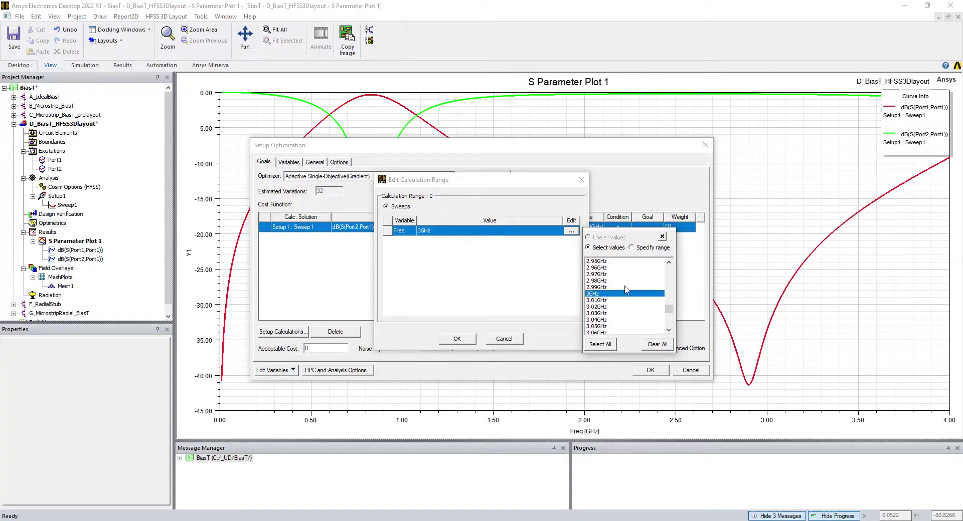
left_click(662, 237)
left_click(457, 339)
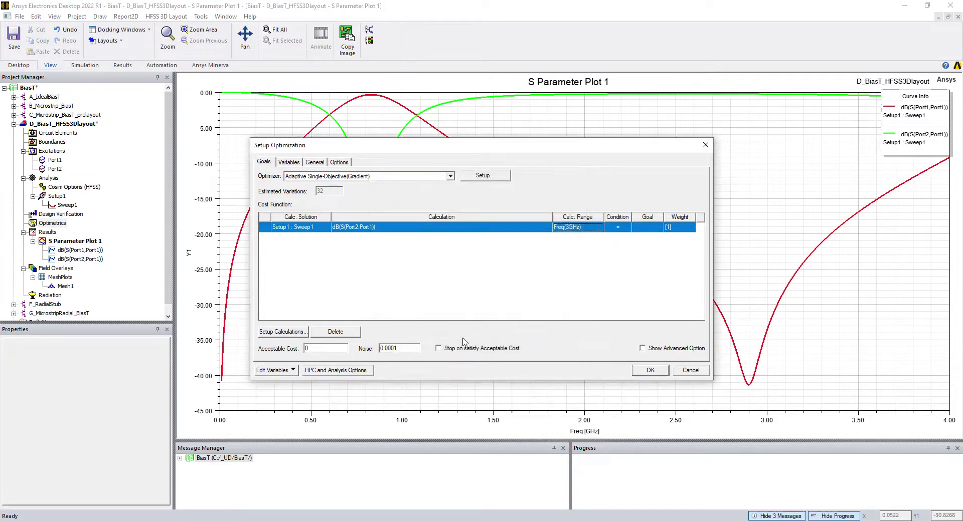
left_click(617, 229)
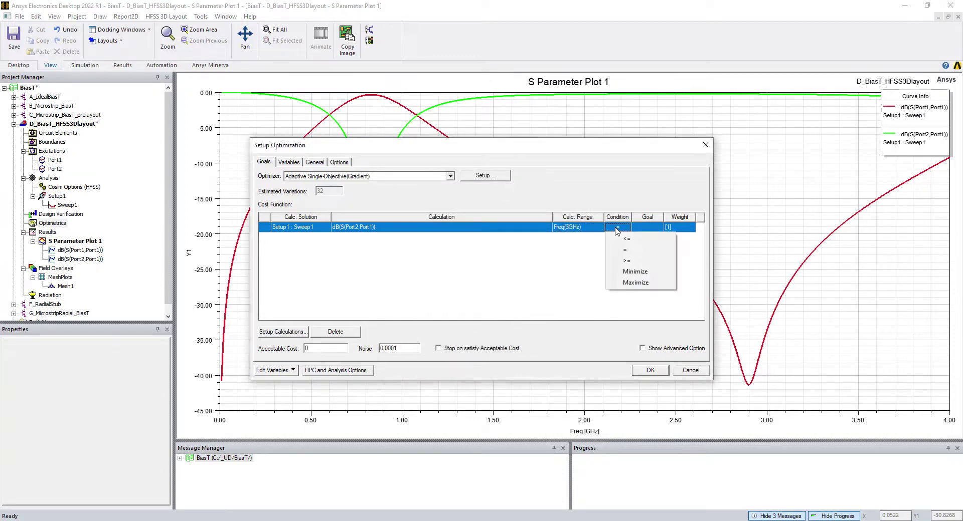
left_click(635, 282)
- Create the optimization setup, save the project, and make Sweep1 start at 2GHz with 20MHz steps
left_click(650, 371)
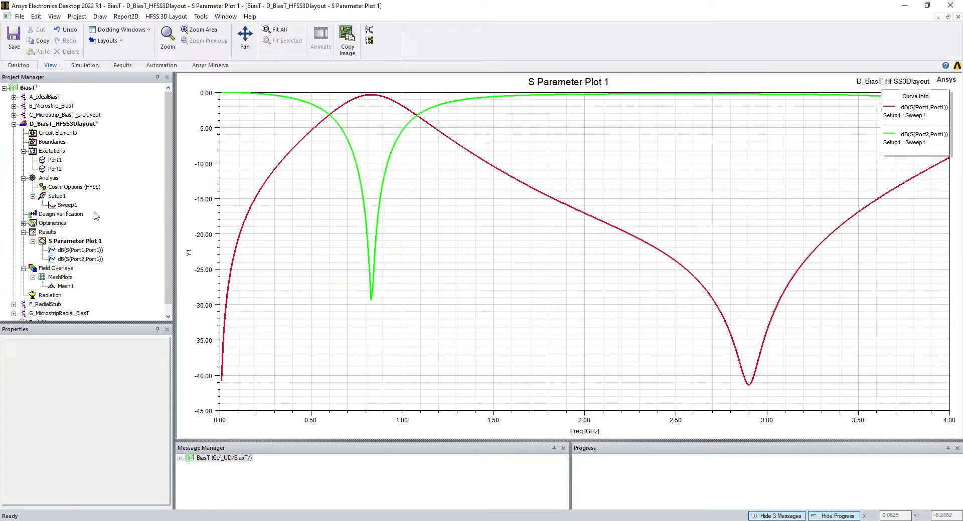
left_click(14, 45)
double_click(68, 206)
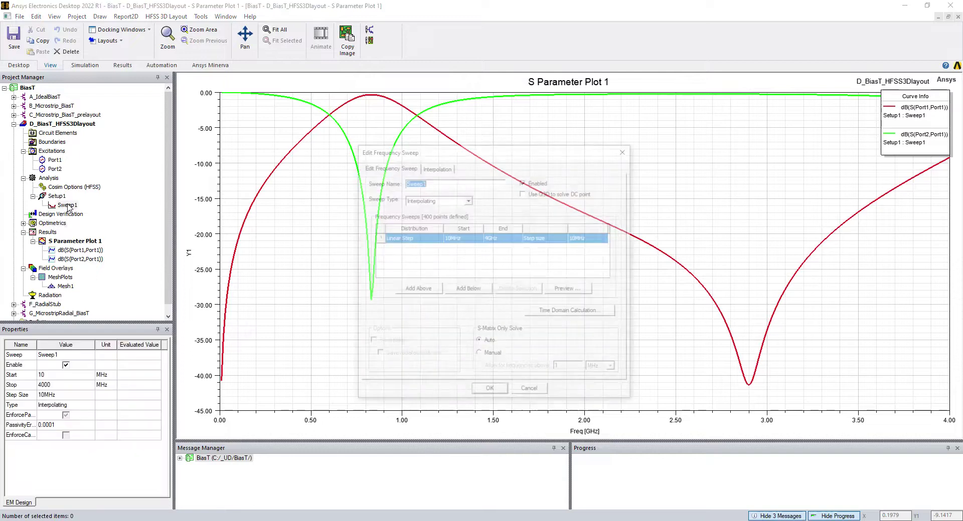
double_click(453, 238)
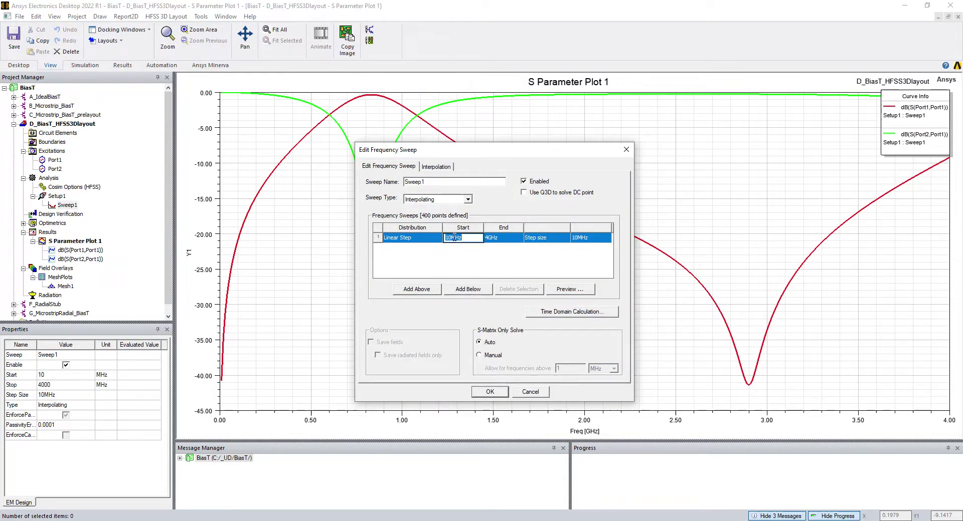
type("2GHz")
left_click(452, 251)
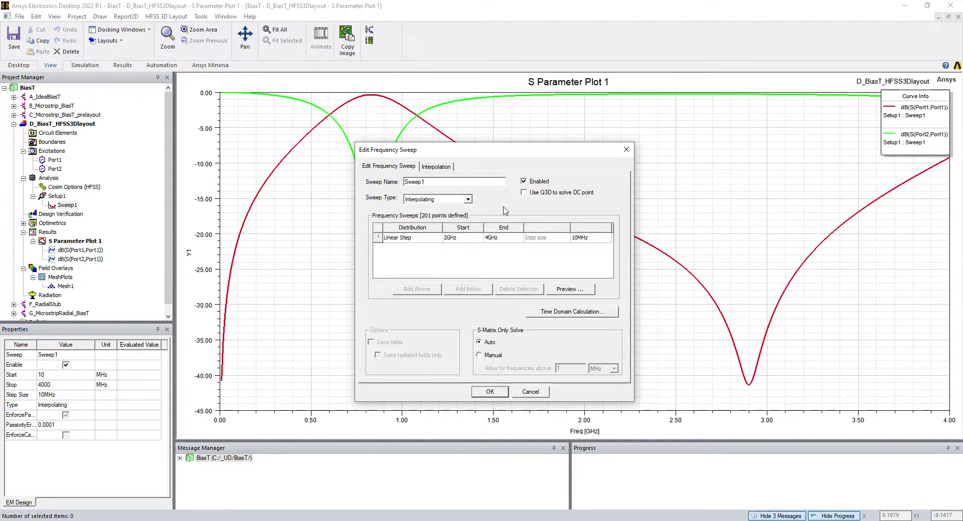
left_click(573, 238)
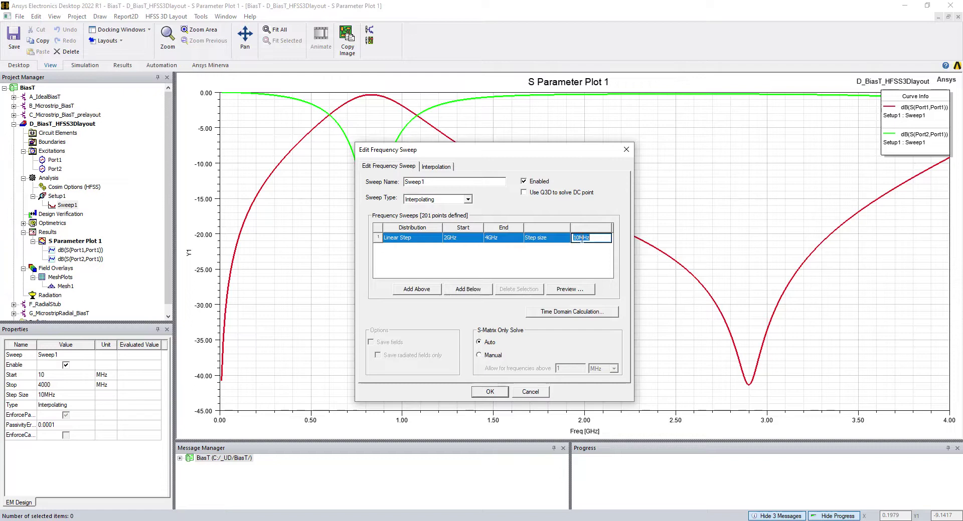
type("20M")
key("Return")
left_click(490, 392)
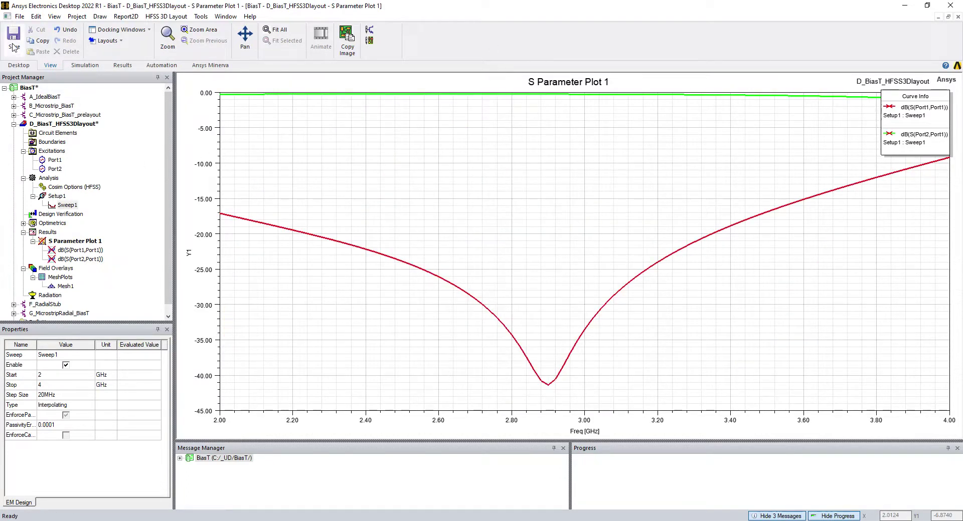
- Run the HFSS 3D Layout validation check on the Bias-T design and close the results
left_click(166, 17)
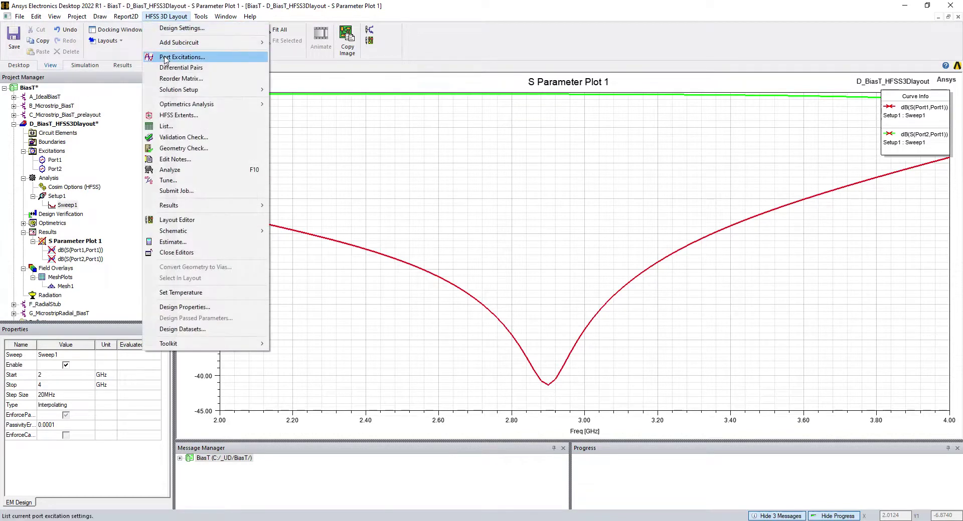
left_click(180, 137)
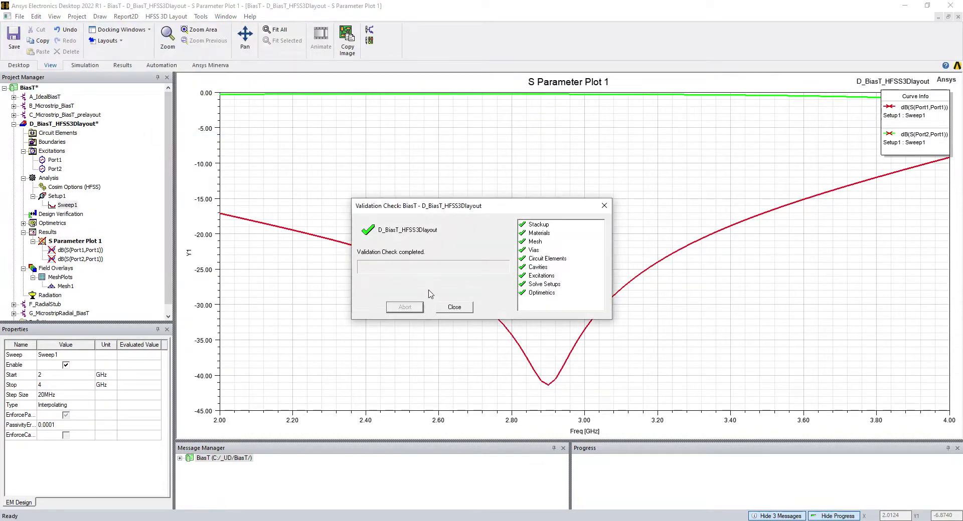
left_click(463, 311)
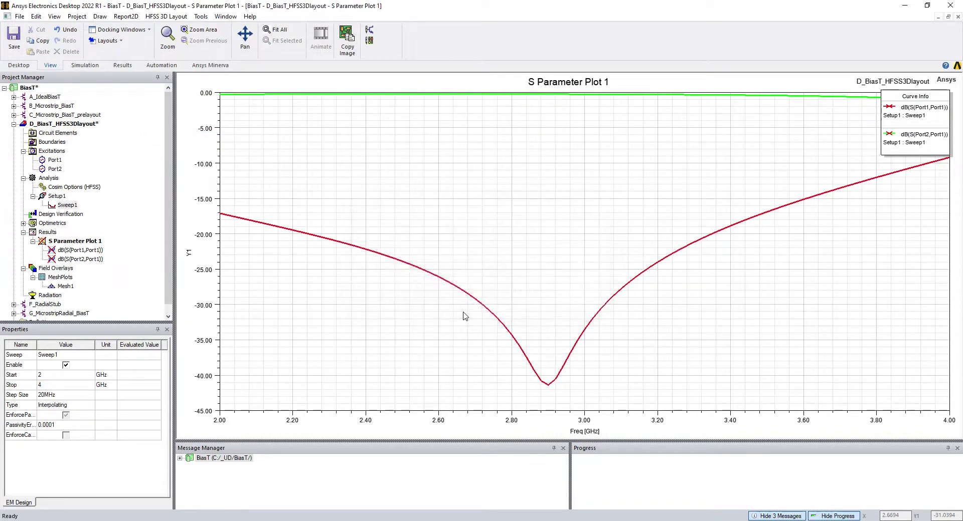
- Save the project and bring up the context menu for Setup1
left_click(14, 43)
left_click(54, 197)
right_click(54, 198)
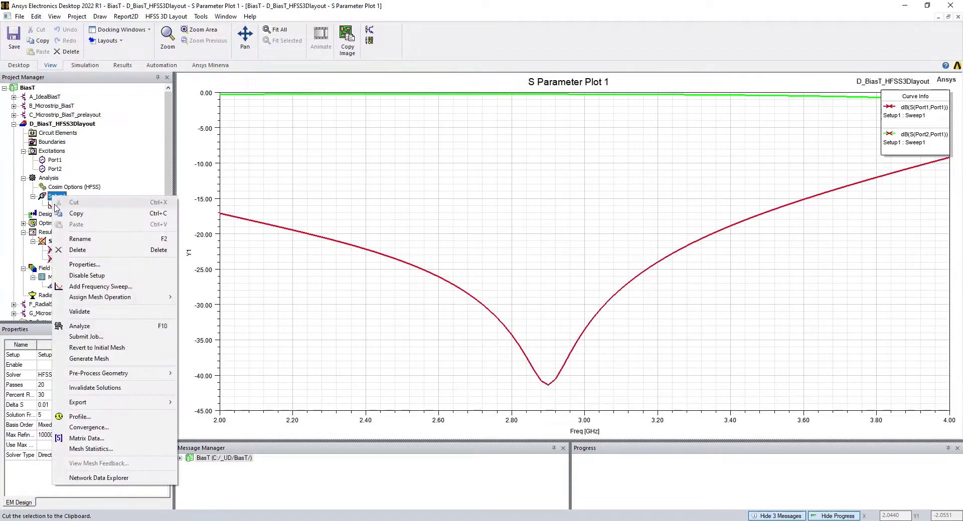
- Analyze Setup1 again, then select OptimizationSetup1 in the Project Manager
left_click(102, 329)
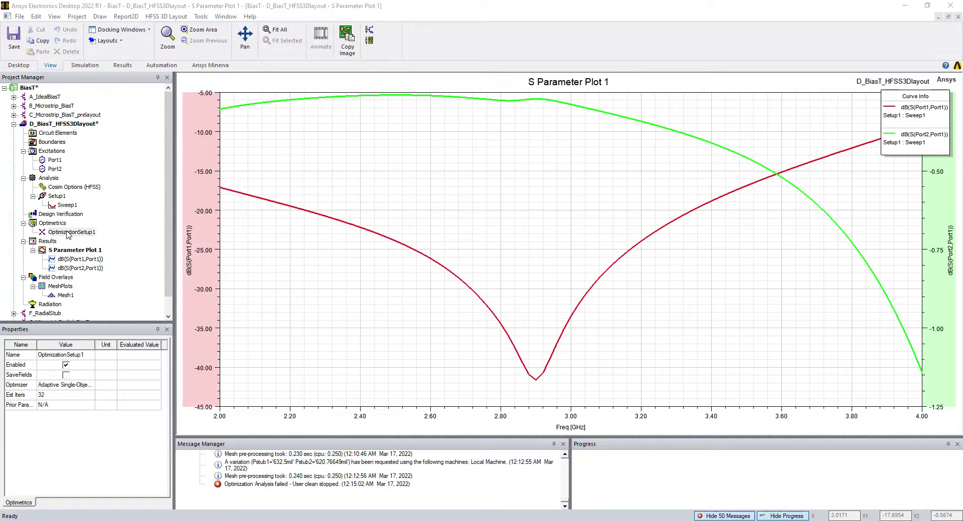
left_click(70, 232)
- Leave OptimizationSetup1 unrenamed and open the D_BiasT_HFSS3Dlayout geometry in the layout editor
right_click(68, 234)
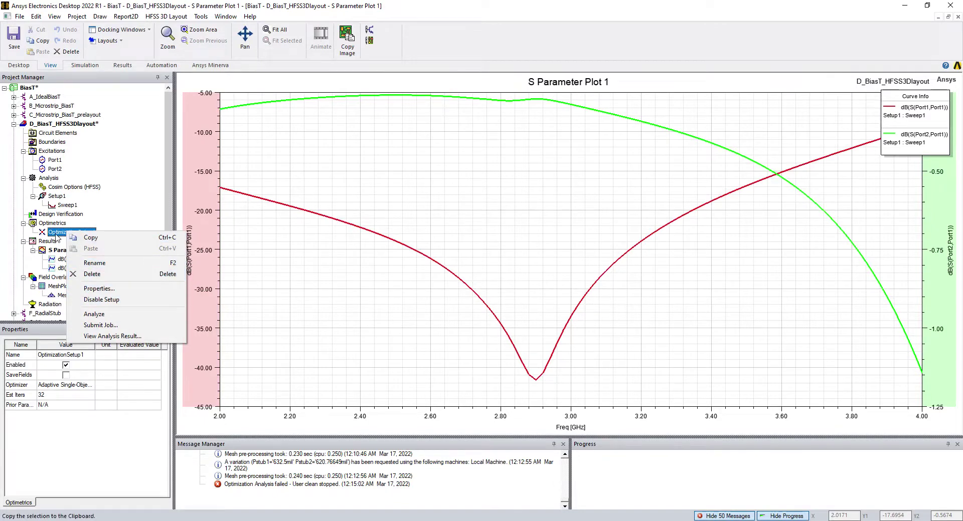
left_click(57, 236)
left_click(56, 233)
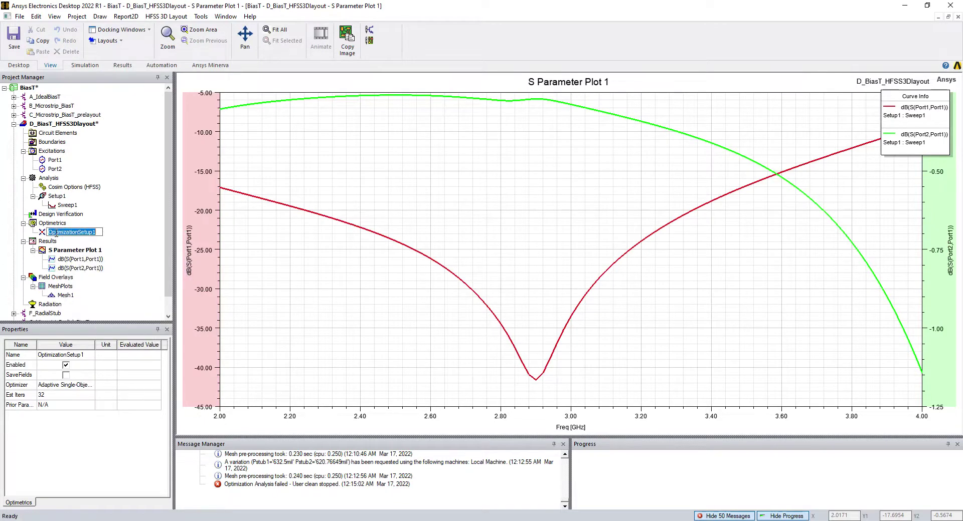
left_click(60, 225)
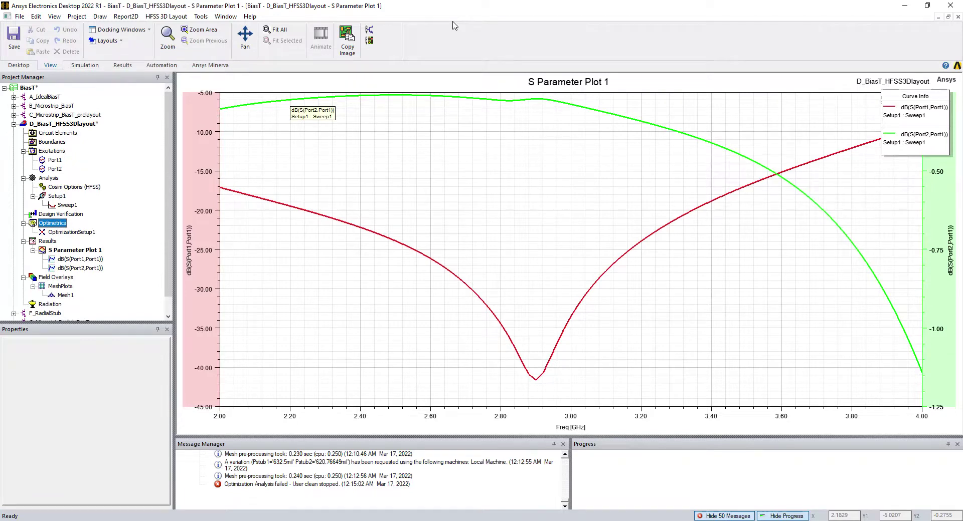
double_click(77, 124)
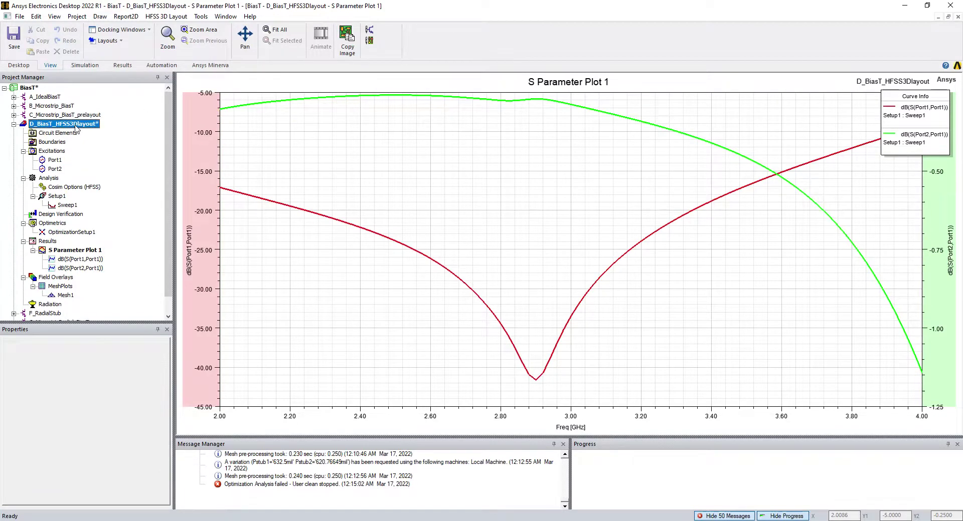